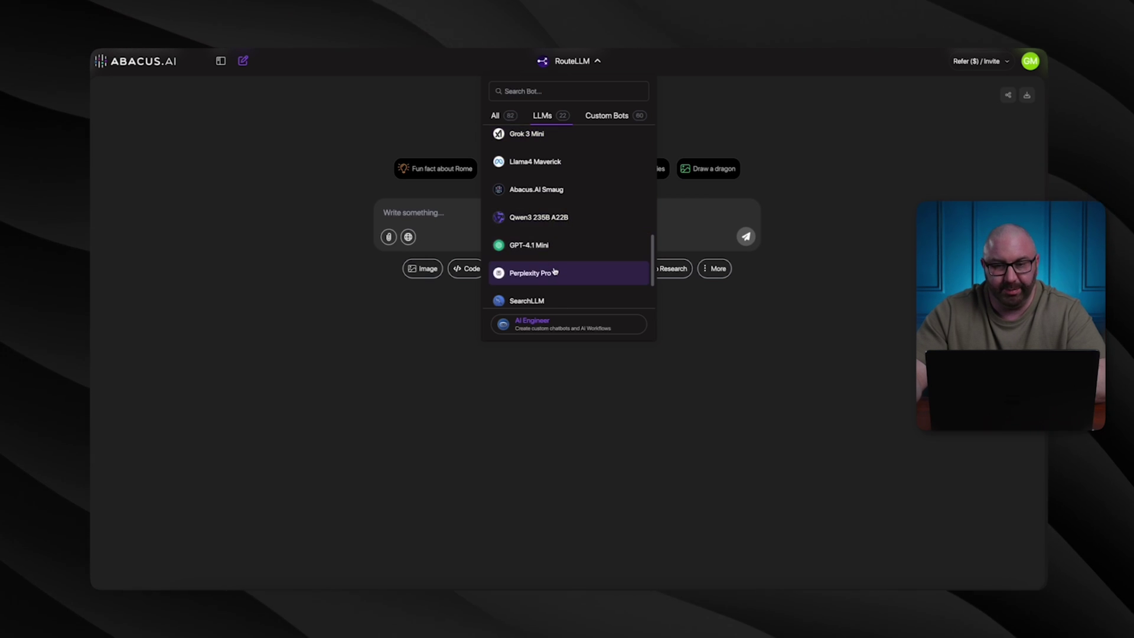
# Close the chat model list, look through the models offered for image generation, and leave without generating anything.
pyautogui.click(714, 120)
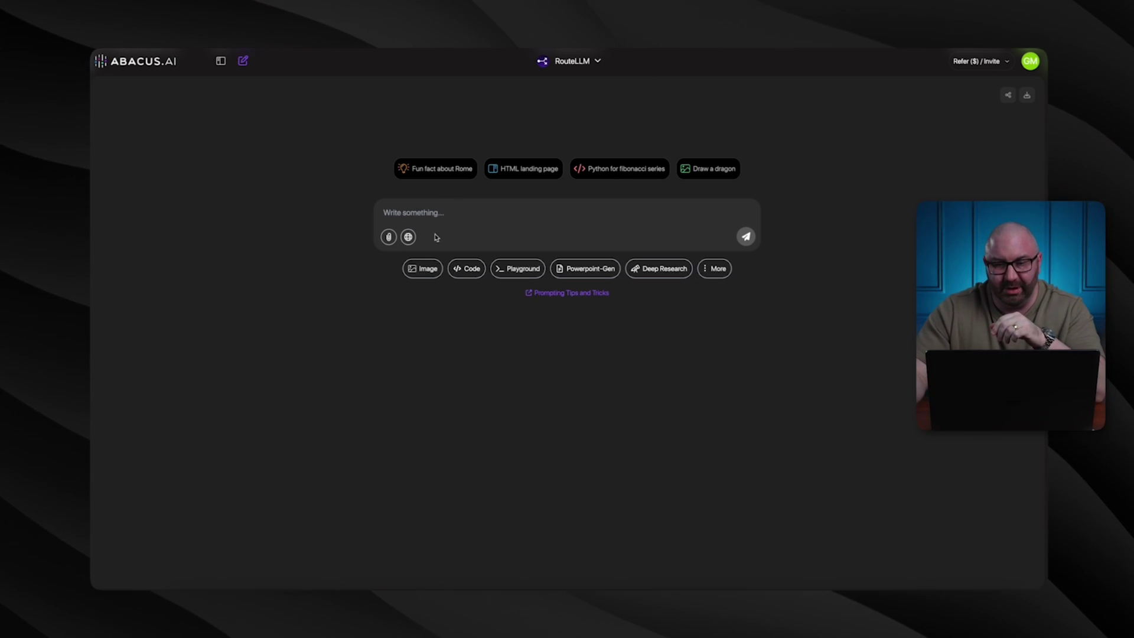
pyautogui.click(422, 269)
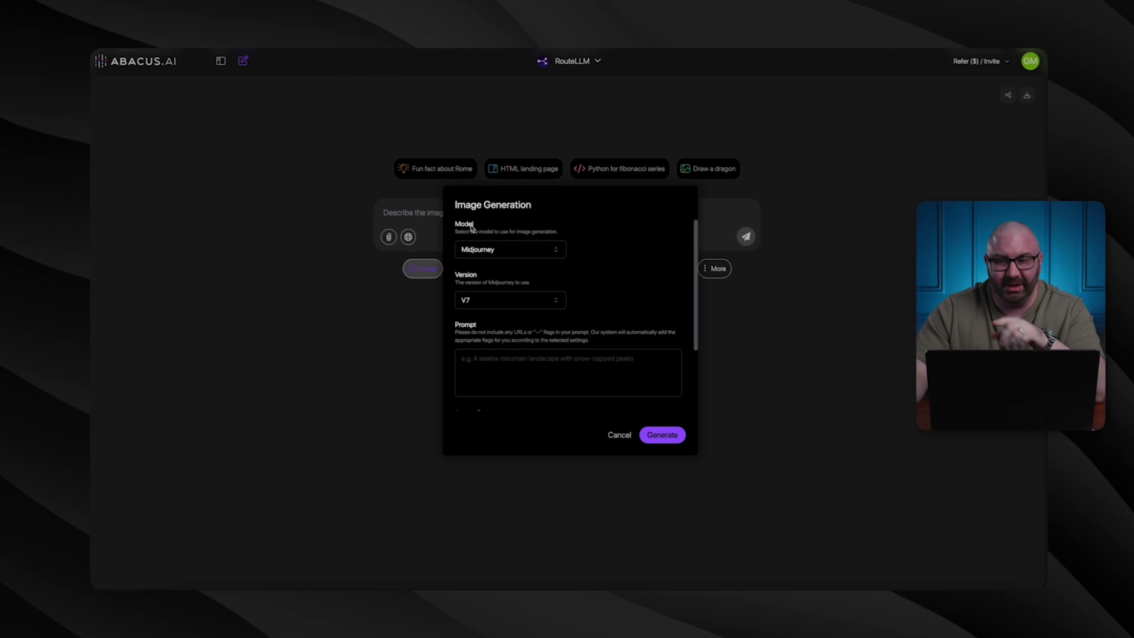
pyautogui.click(517, 252)
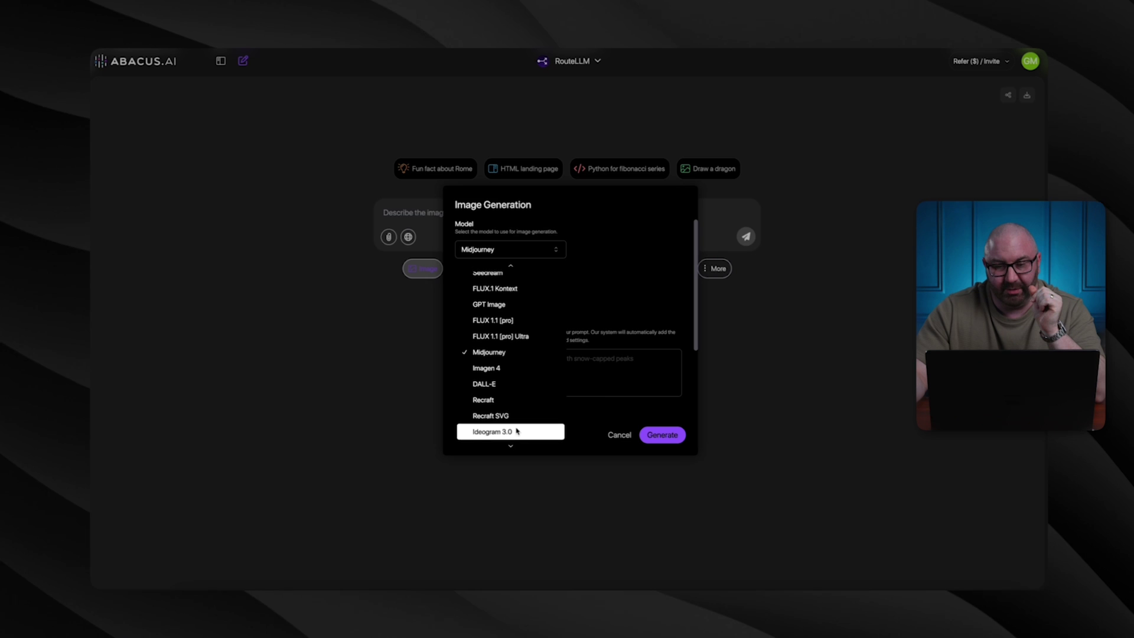
pyautogui.scroll(-2, 517, 431)
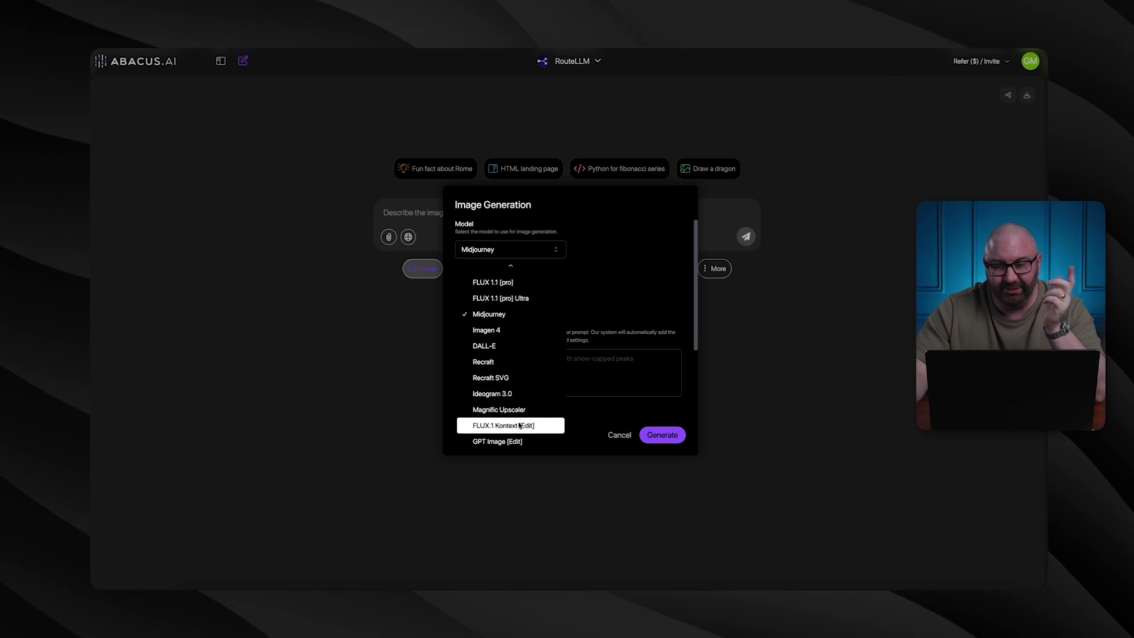
pyautogui.click(746, 336)
pyautogui.click(620, 434)
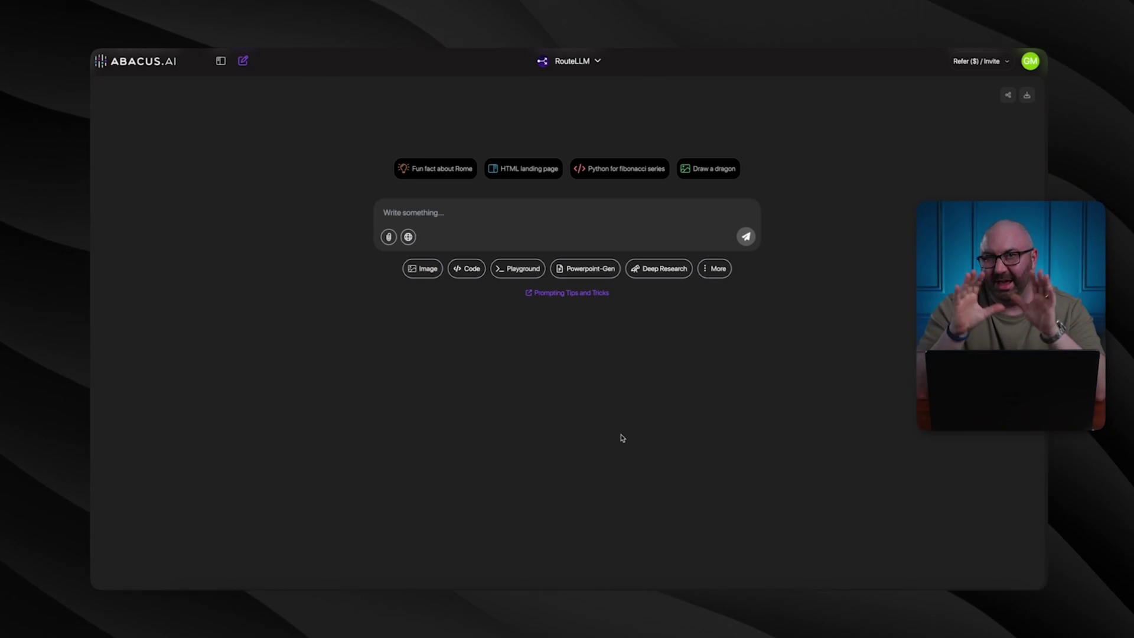
# Look through the models offered for video generation and leave without generating a clip.
pyautogui.click(714, 268)
pyautogui.click(760, 200)
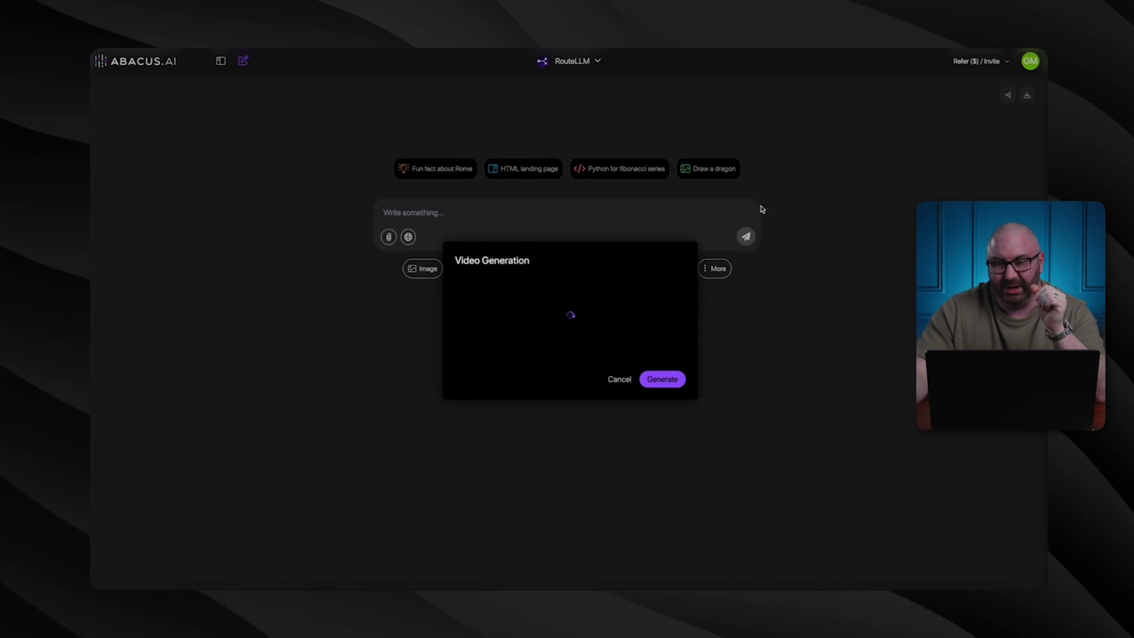
pyautogui.click(539, 250)
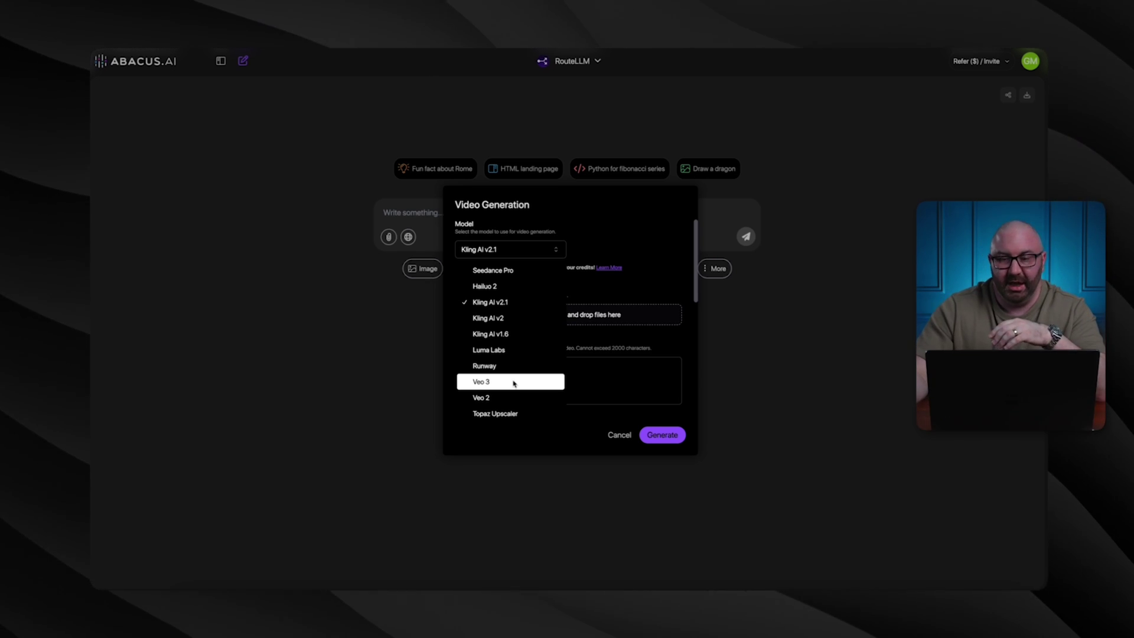
pyautogui.click(822, 297)
pyautogui.click(620, 434)
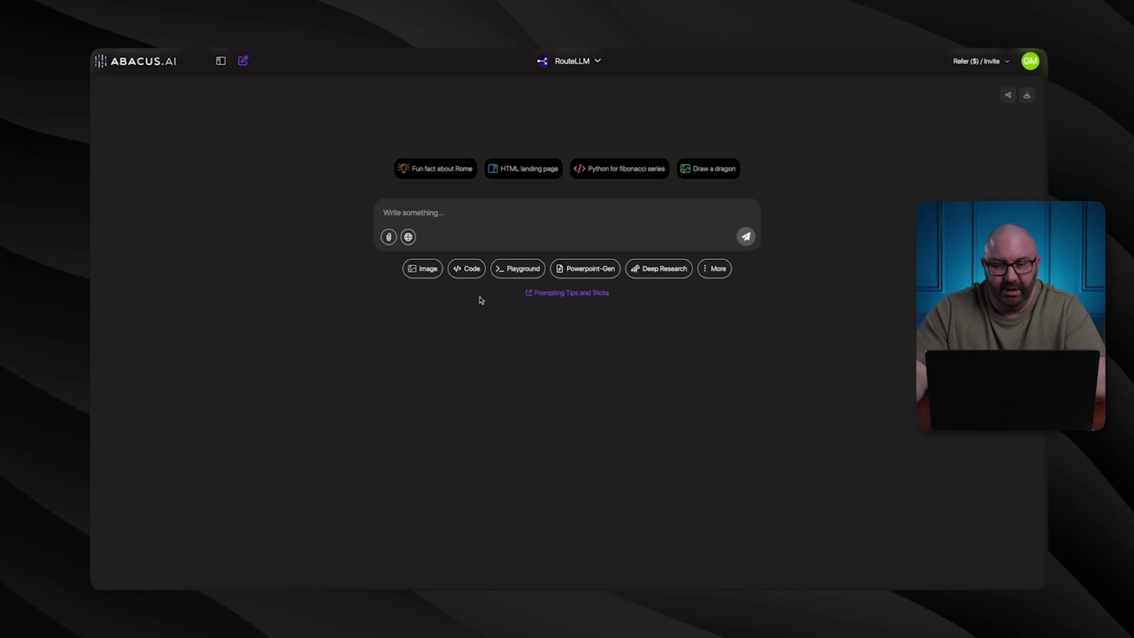
# Examine the image, code, playground, PowerPoint and deep research modes and the additional tools such as Text-to-Speech.
pyautogui.click(428, 273)
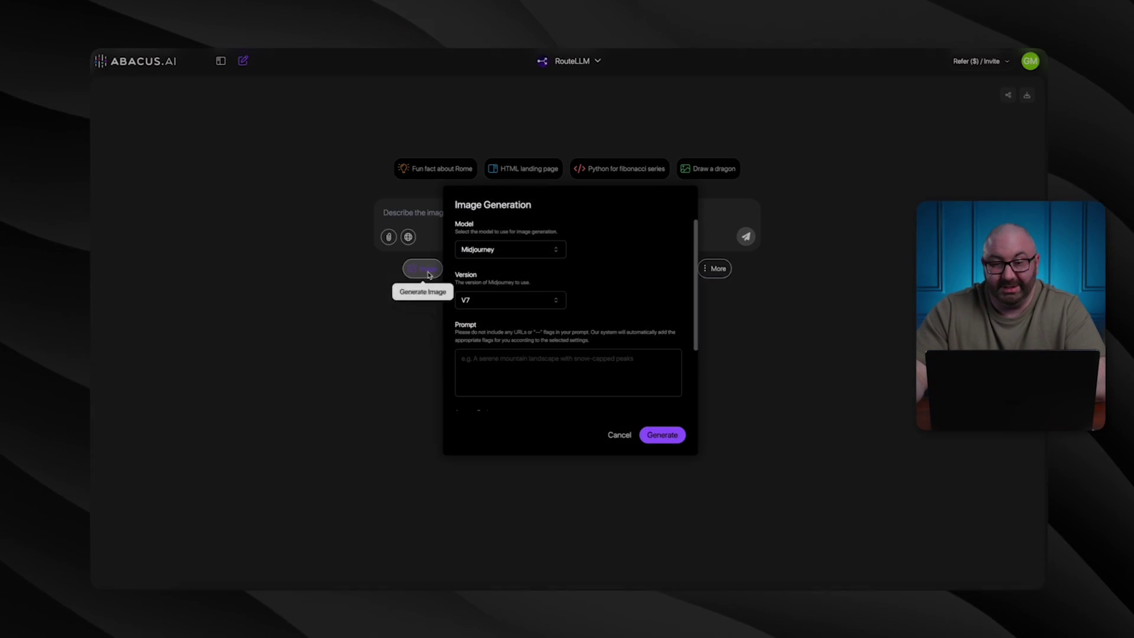
pyautogui.click(625, 435)
pyautogui.click(466, 271)
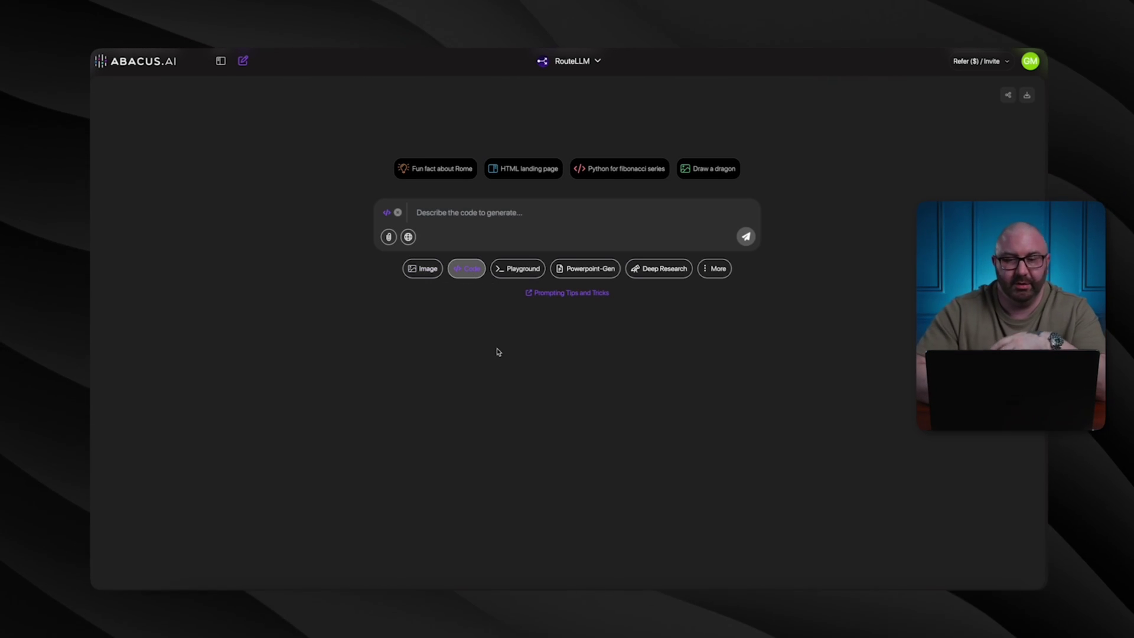
pyautogui.click(518, 269)
pyautogui.click(572, 271)
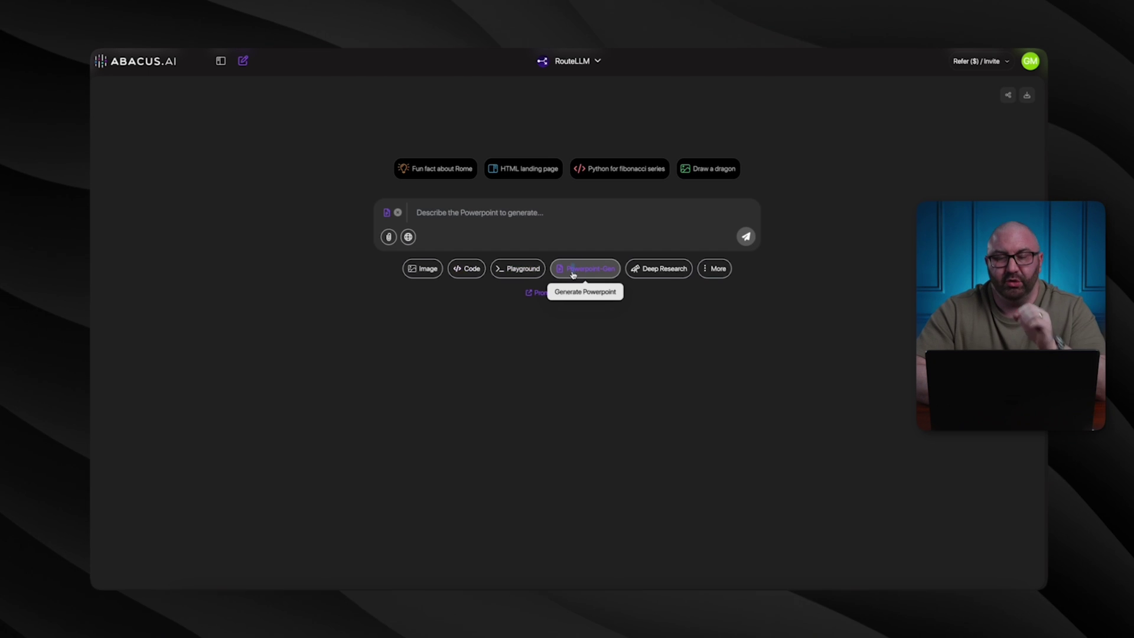
pyautogui.click(658, 270)
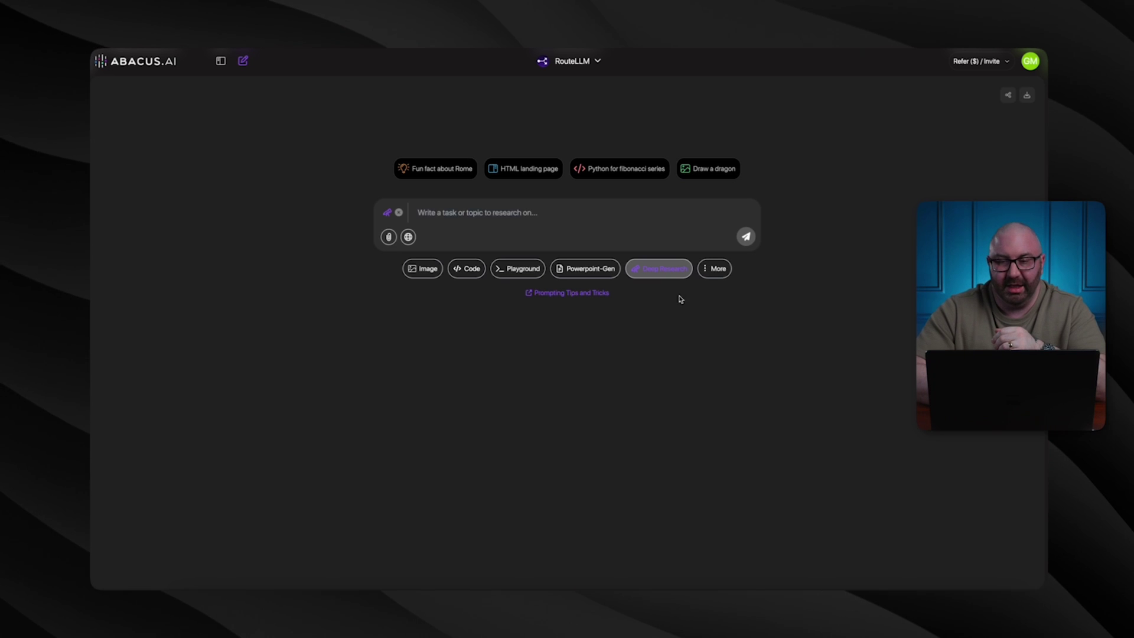
pyautogui.click(714, 267)
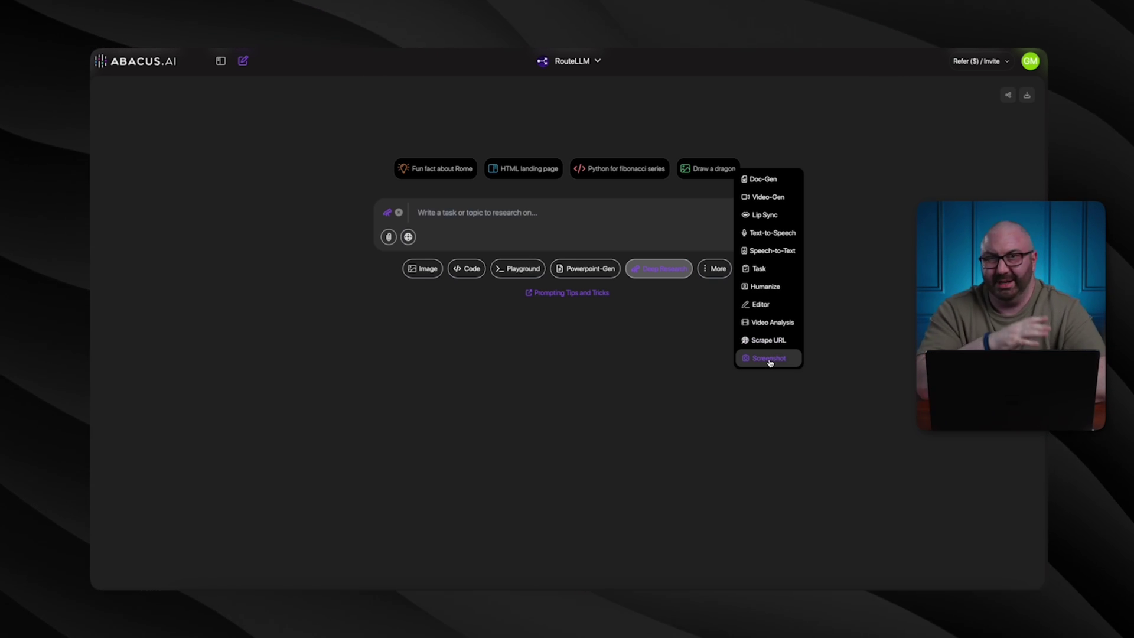
pyautogui.click(771, 235)
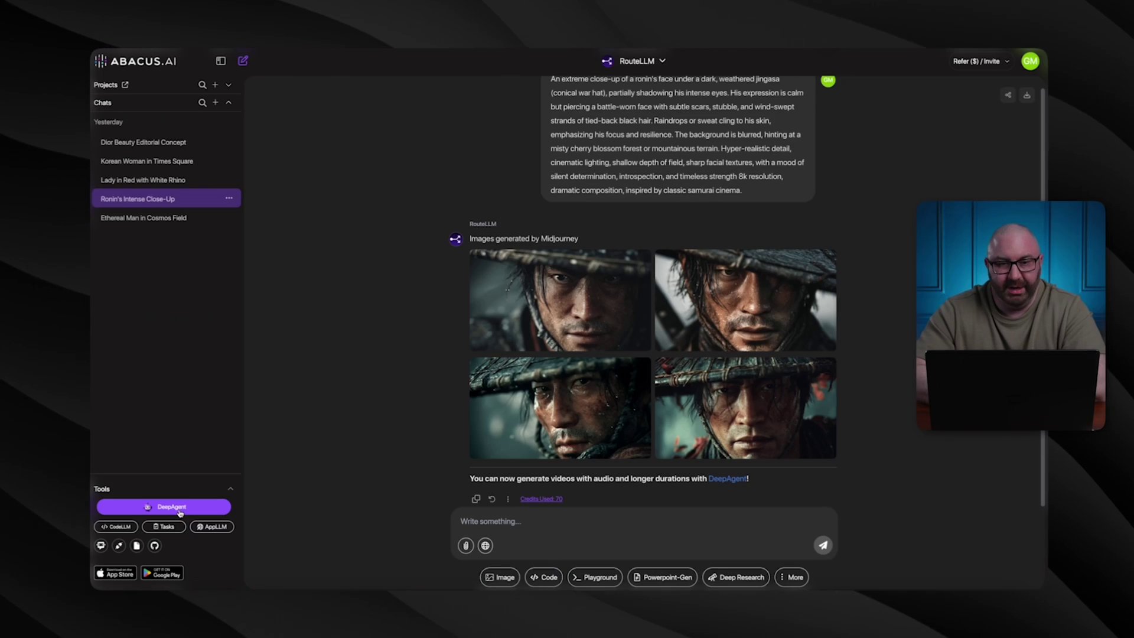
# Open DeepAgent and browse its example projects by category, from Apps through Browser Use, ending back on the Featured examples.
pyautogui.click(180, 509)
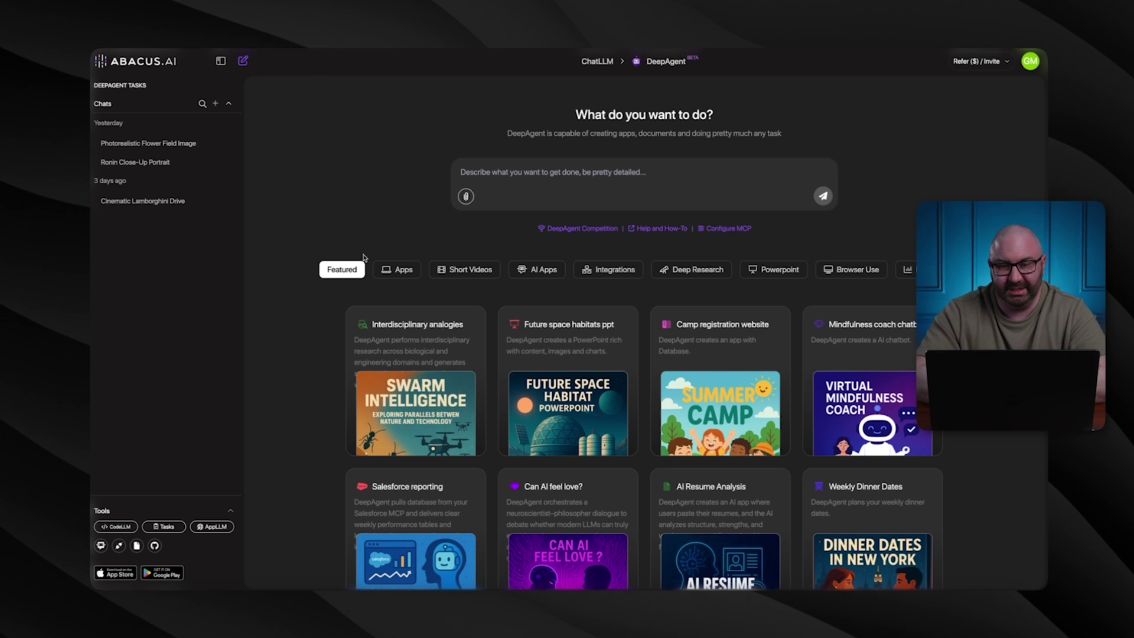
pyautogui.click(395, 271)
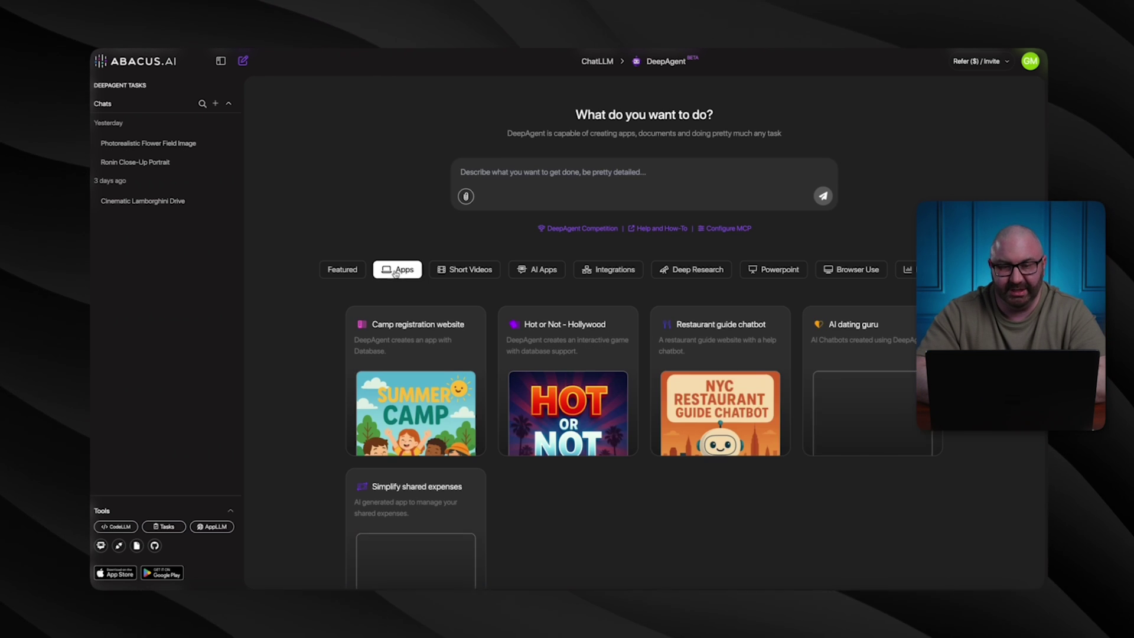
pyautogui.click(469, 273)
pyautogui.click(538, 270)
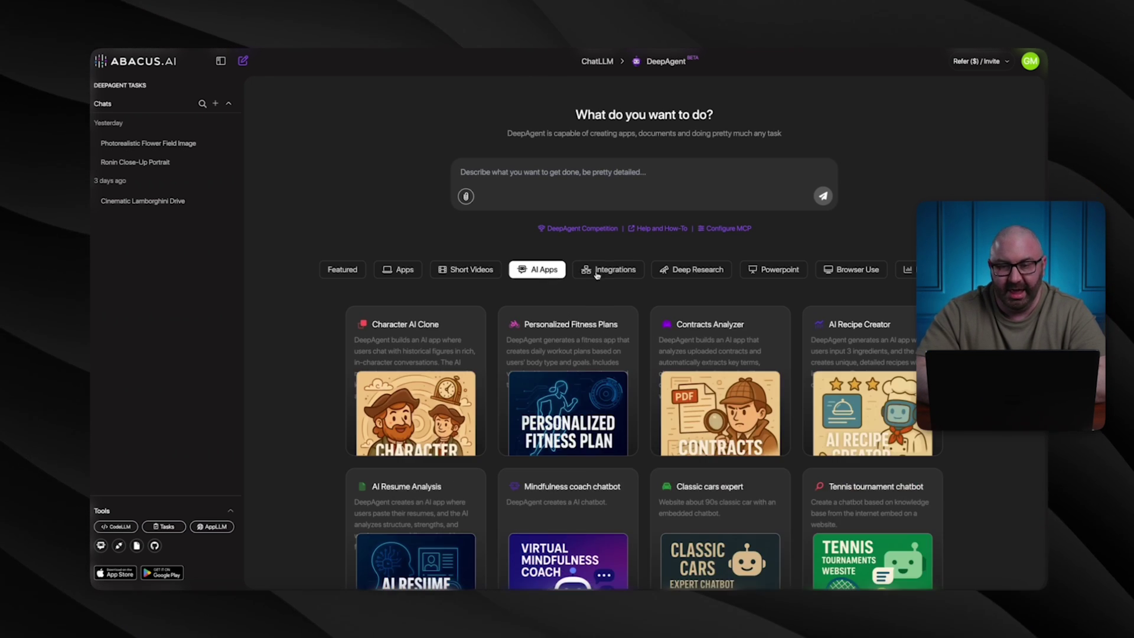
pyautogui.click(606, 275)
pyautogui.click(692, 271)
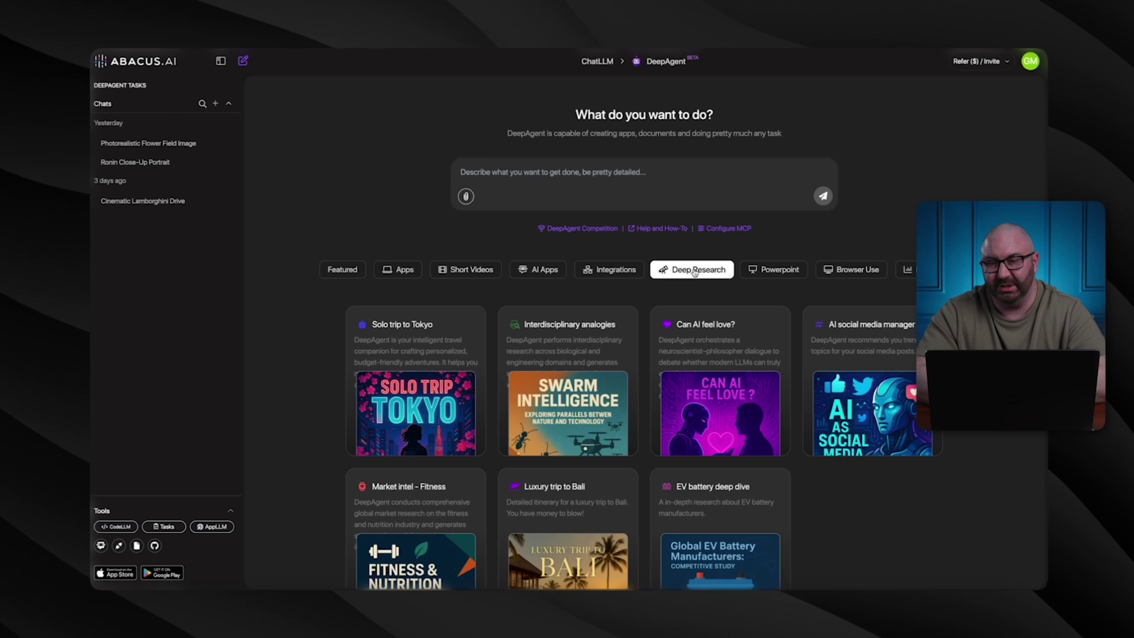
pyautogui.click(767, 270)
pyautogui.click(827, 274)
pyautogui.click(910, 269)
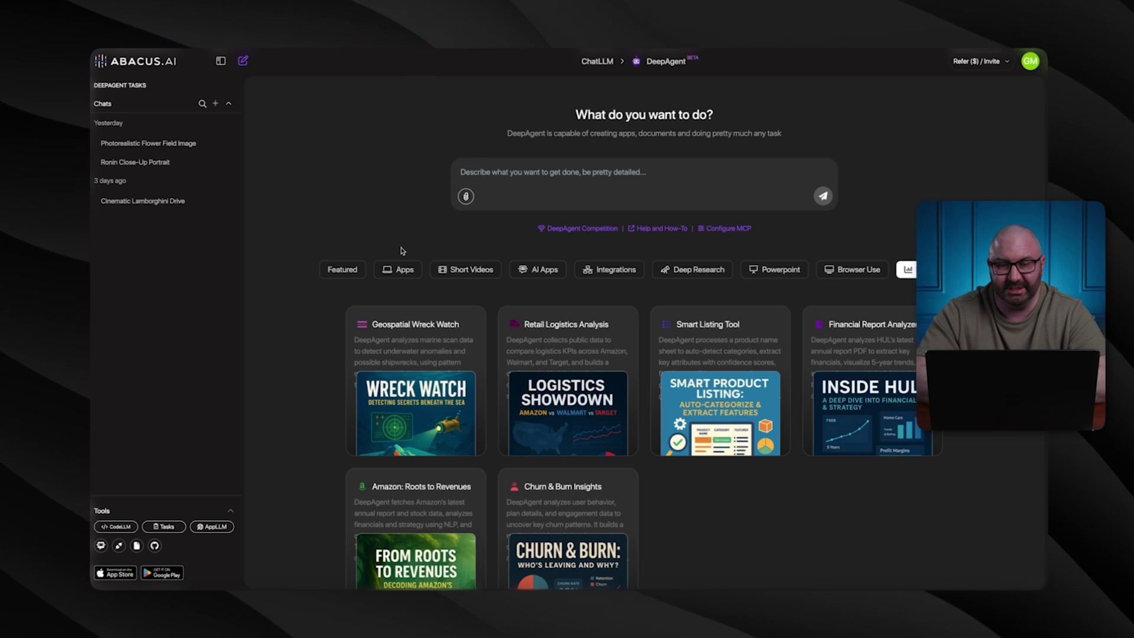
pyautogui.click(342, 269)
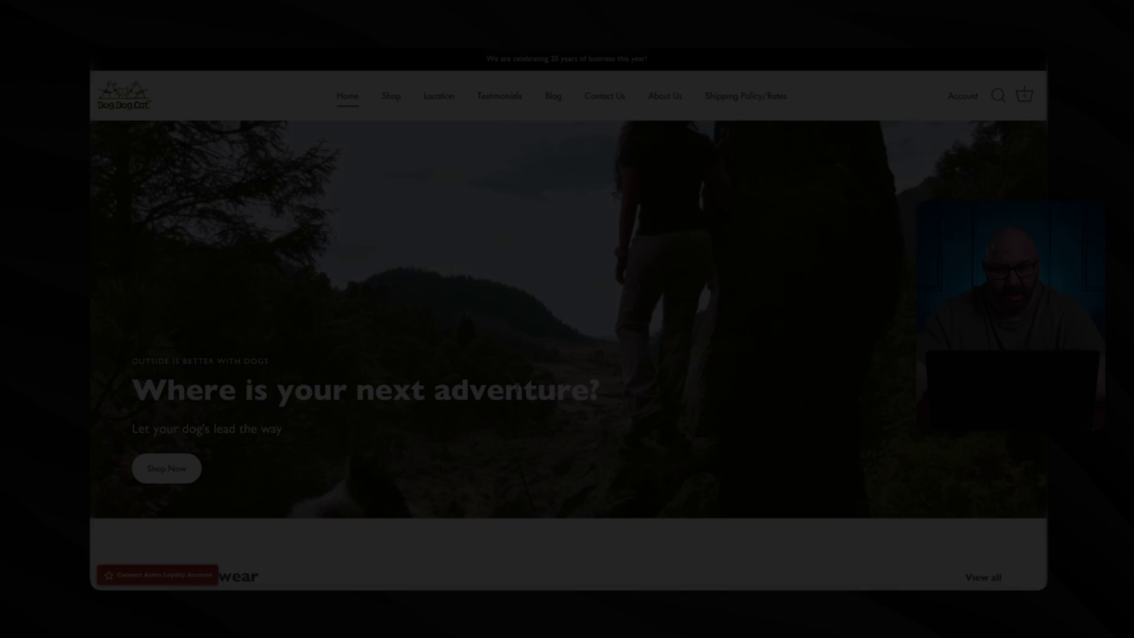
# Look over the Dog.Dog.Cat store's home page in the browser and copy its web address.
pyautogui.scroll(-10, 517, 390)
pyautogui.scroll(-8, 518, 392)
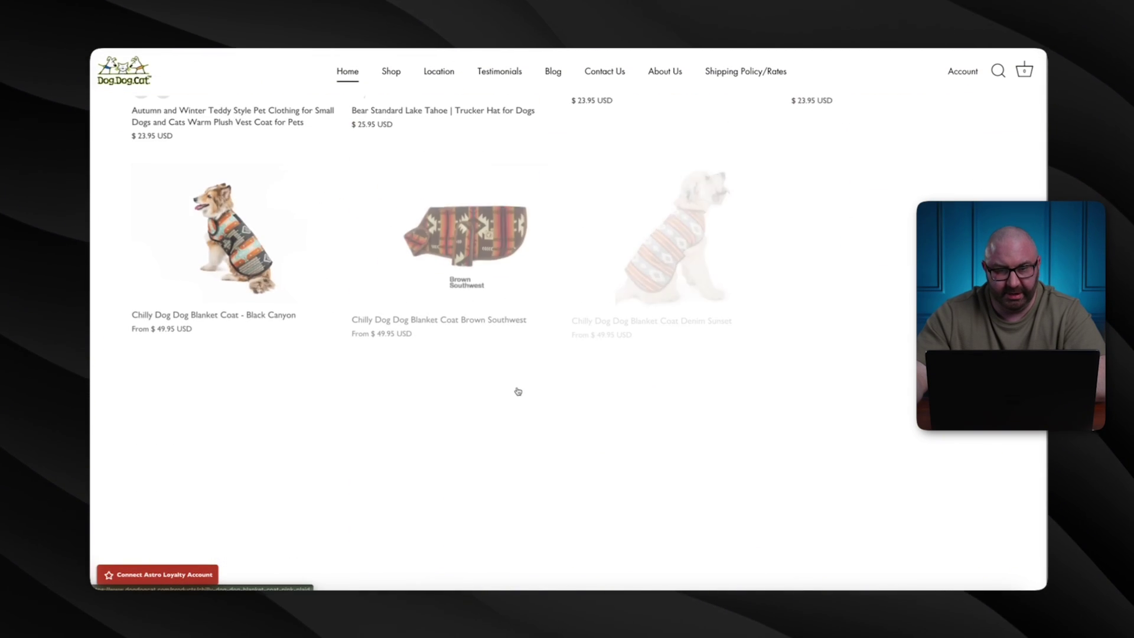
pyautogui.scroll(-10, 518, 392)
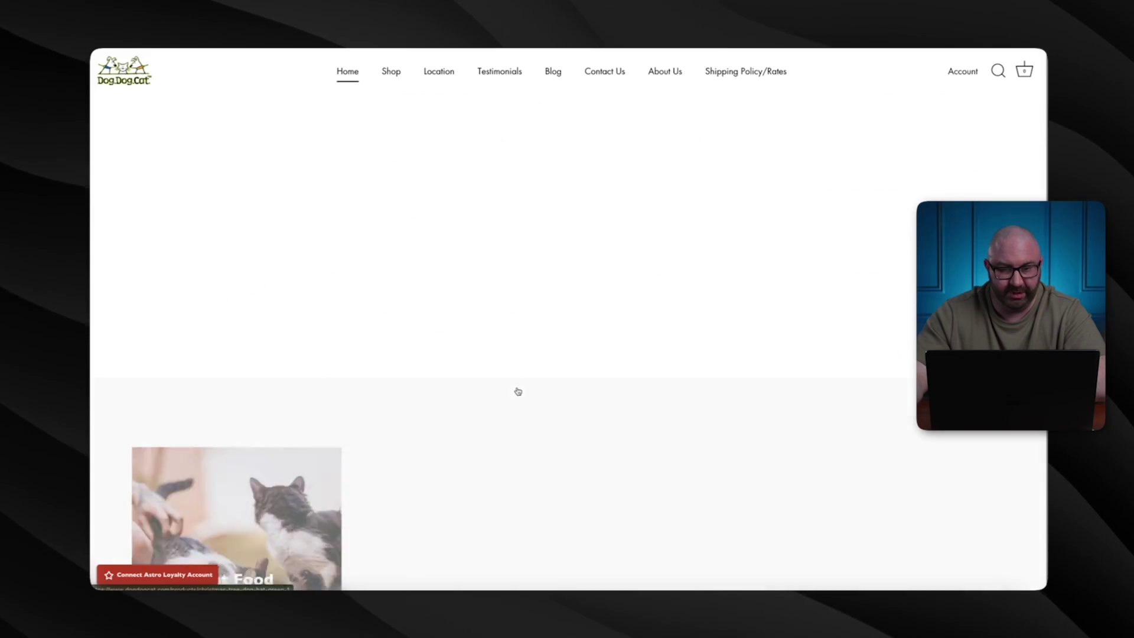
pyautogui.scroll(-10, 518, 392)
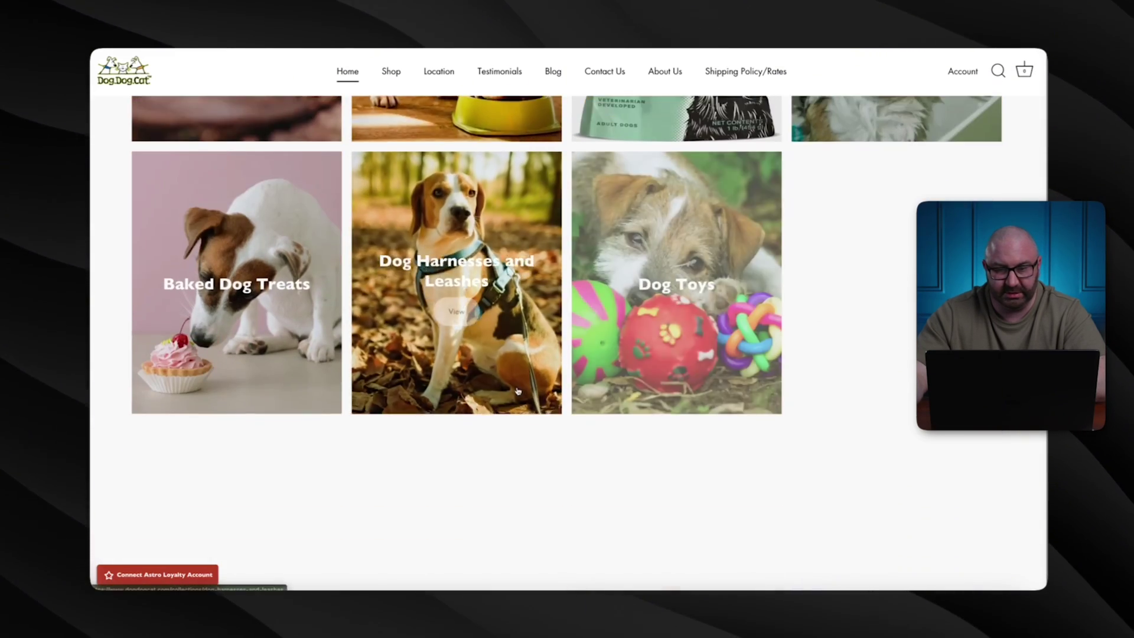
pyautogui.scroll(20, 518, 391)
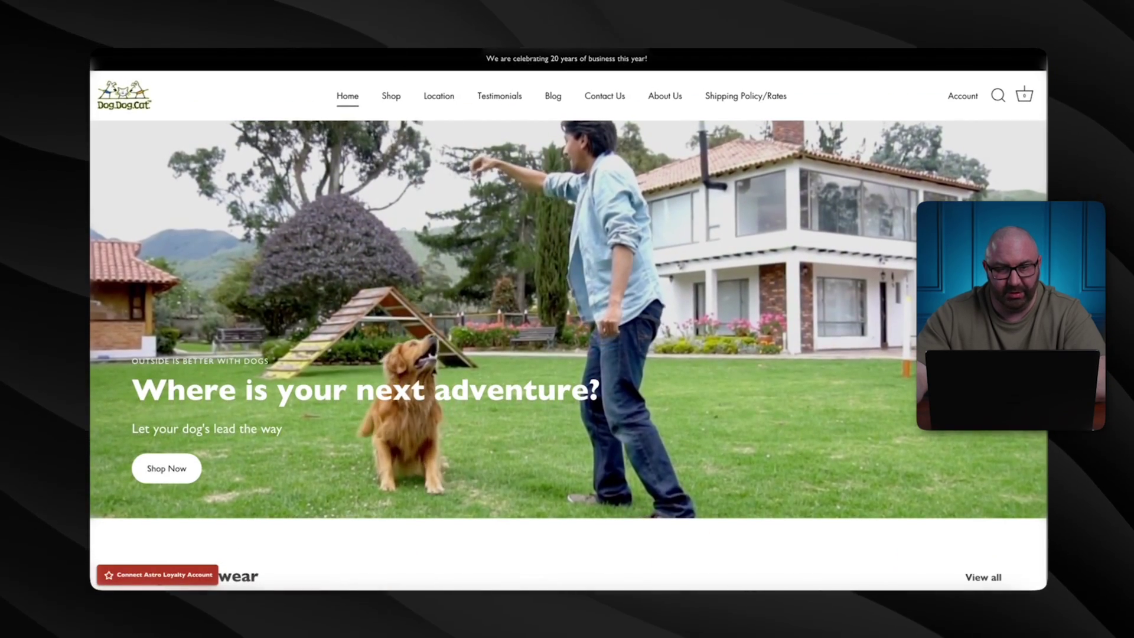
pyautogui.rightClick(413, 51)
pyautogui.click(451, 121)
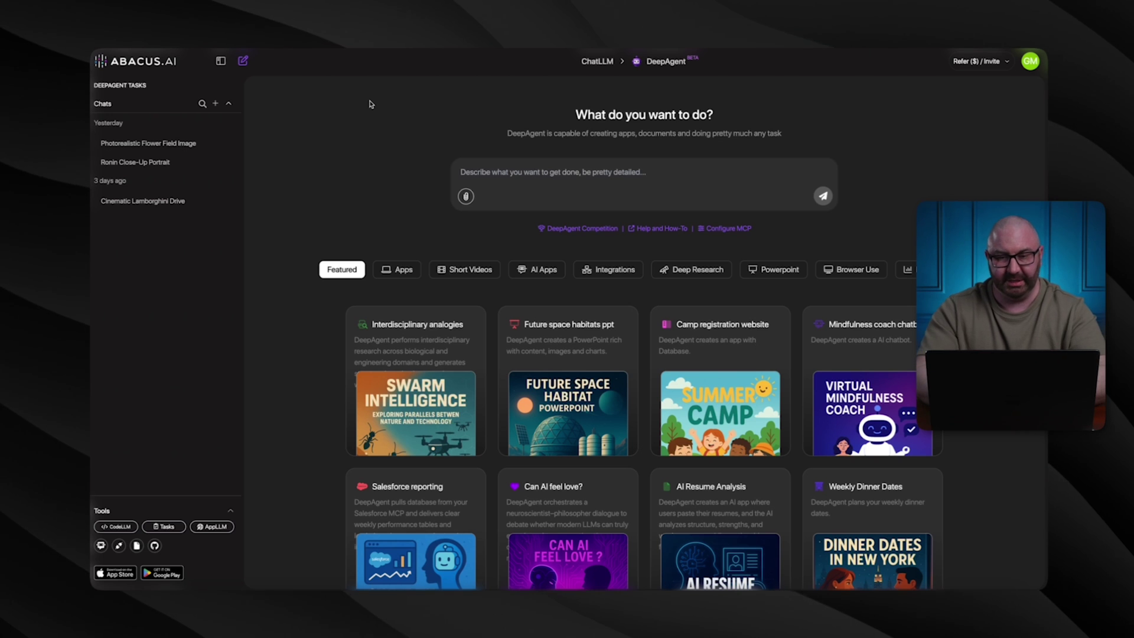
pyautogui.write('I want yo')
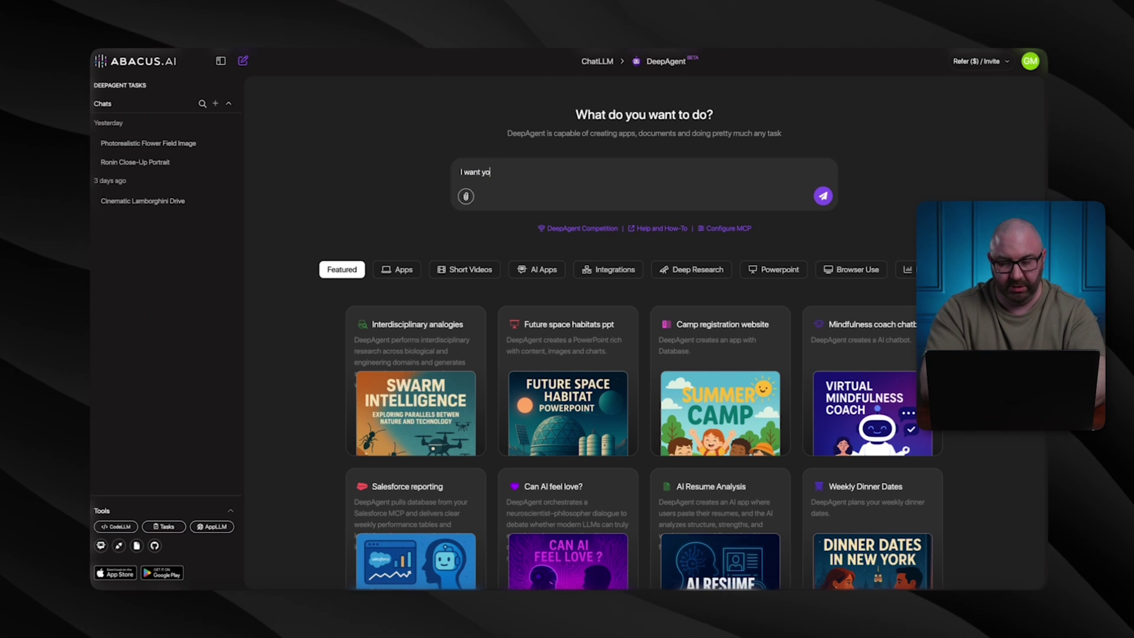
pyautogui.write('u to provide me with')
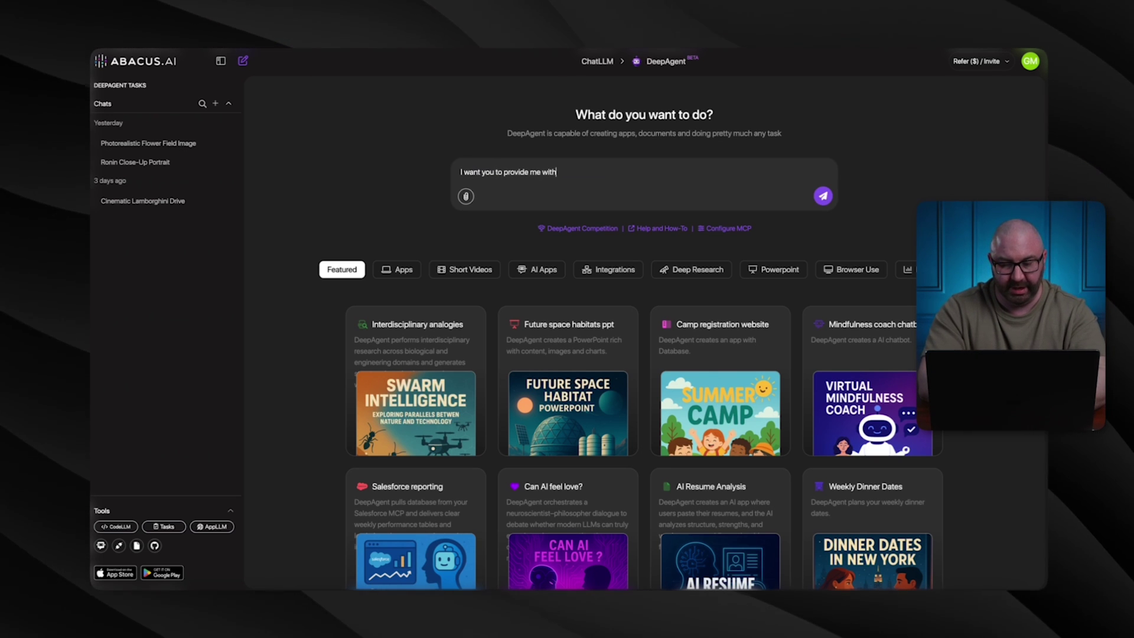
pyautogui.write(' a prompt to cre')
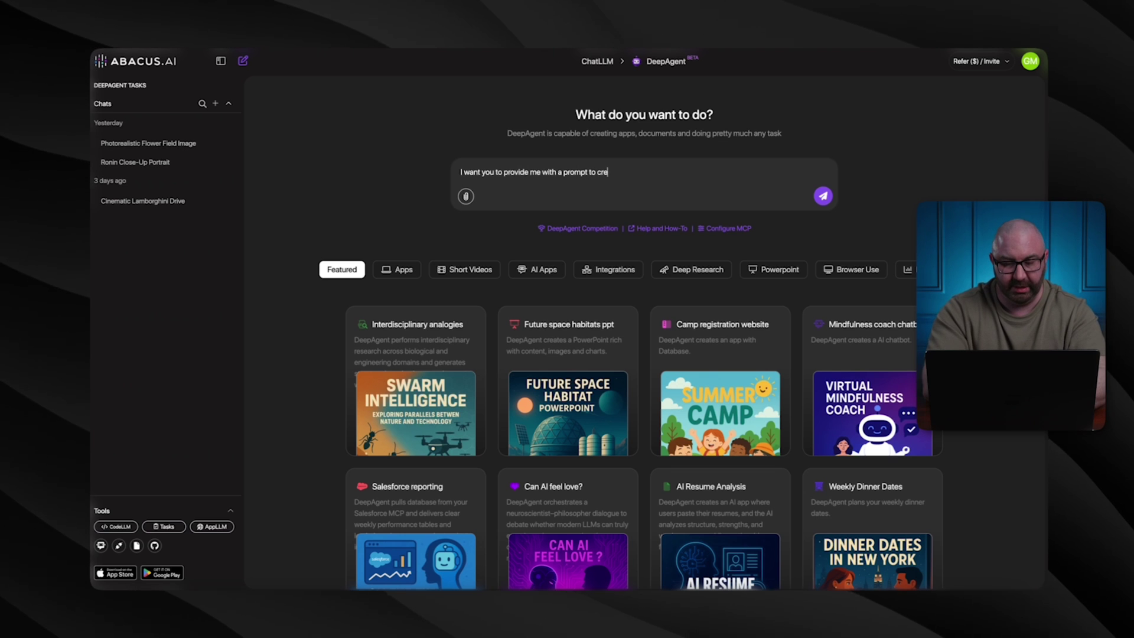
pyautogui.write('ate the followi')
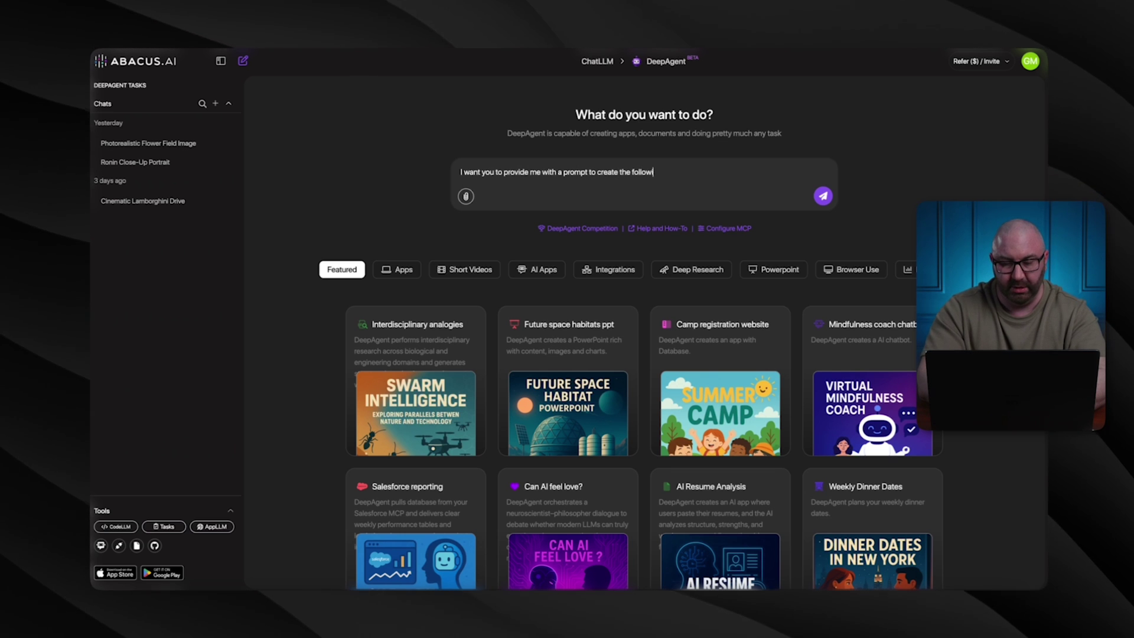
pyautogui.write('ng website -')
pyautogui.hotkey('ctrl', 'v')
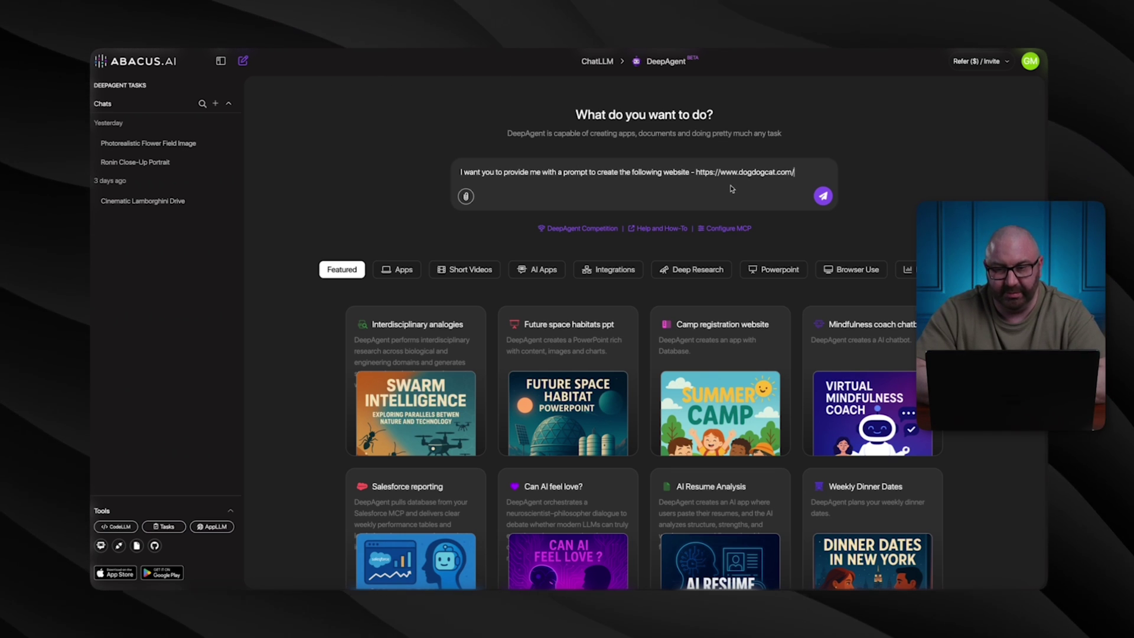
pyautogui.click(823, 196)
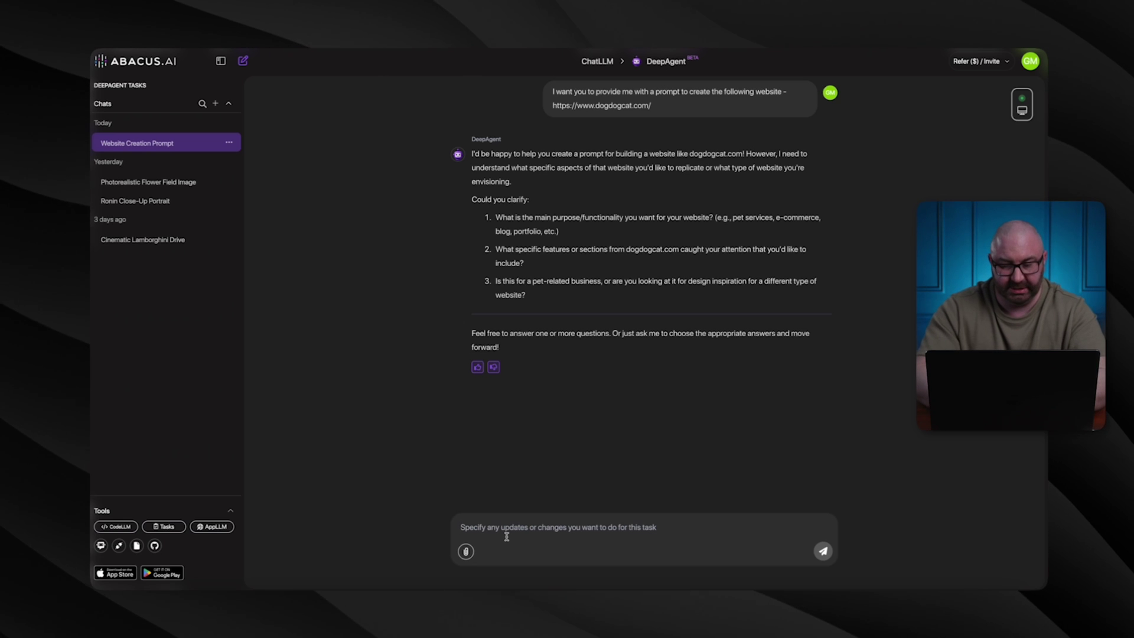
# Answer DeepAgent's first two questions with "1. I want the landing page only" and "2. I want to offer clothing for cats and dogs.".
pyautogui.write('1. I want th')
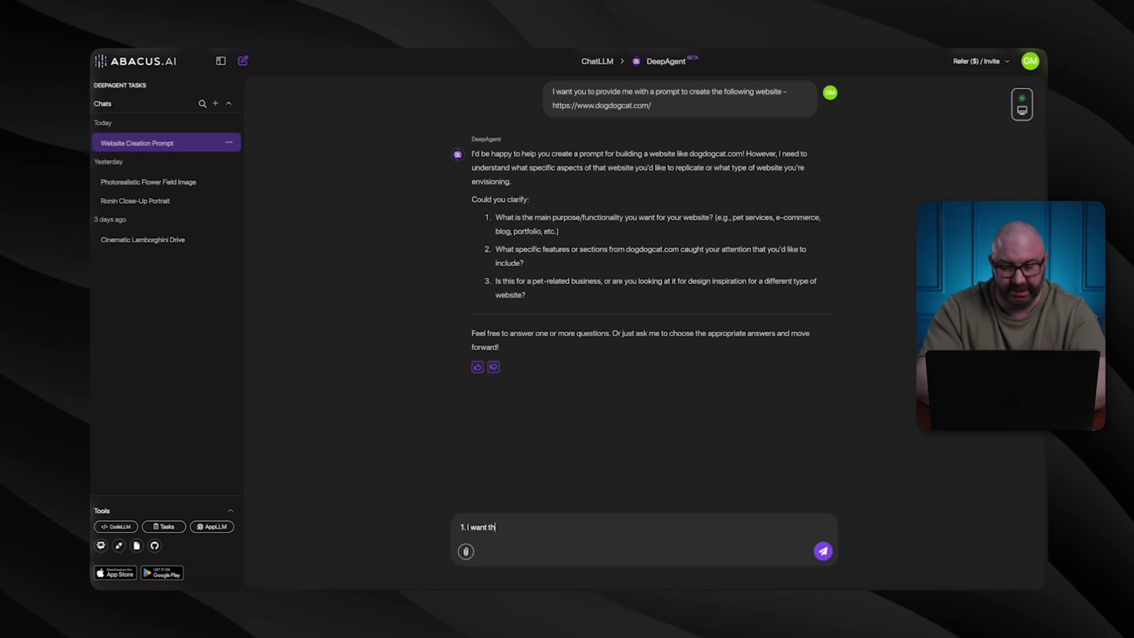
pyautogui.write('e landing page only')
pyautogui.hotkey('shift', 'Return')
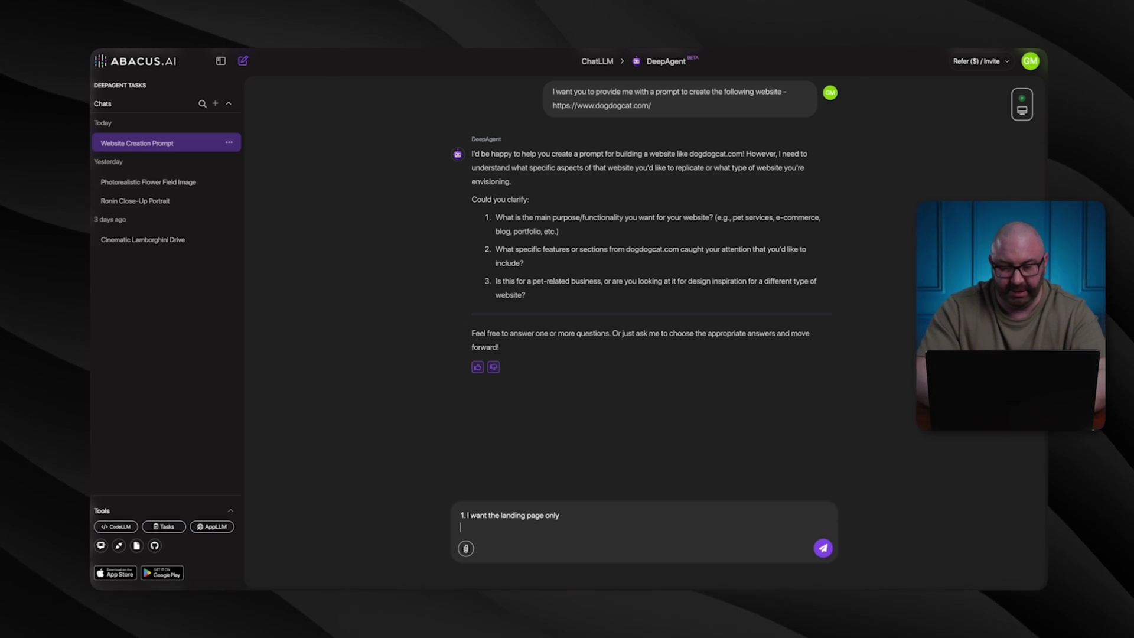
pyautogui.write('2. I want t')
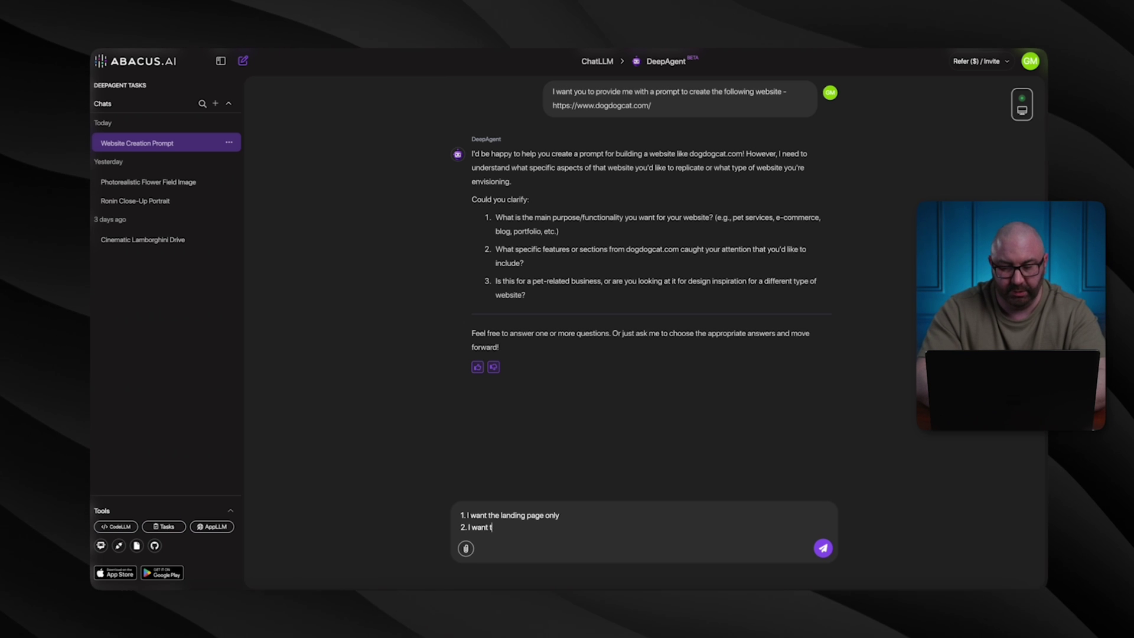
pyautogui.write('o offer clothing for')
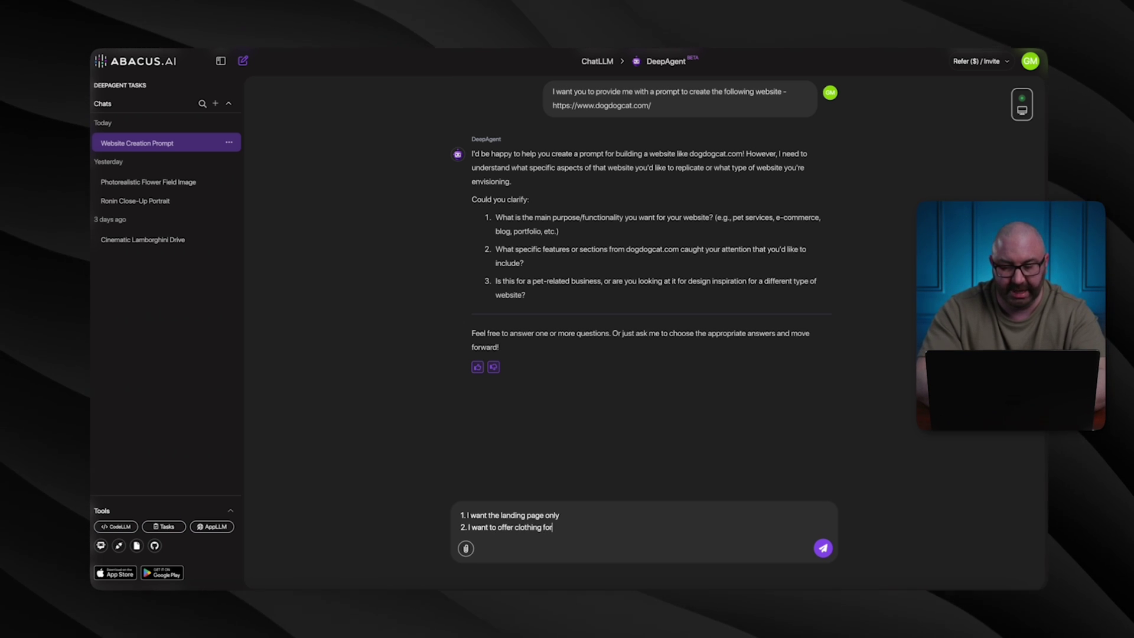
pyautogui.write(' cats and dogs.')
pyautogui.hotkey('shift', 'Return')
# Add the third answer "3. I am opening up a business that offers clothes for pets." and send the reply to DeepAgent.
pyautogui.write('3.')
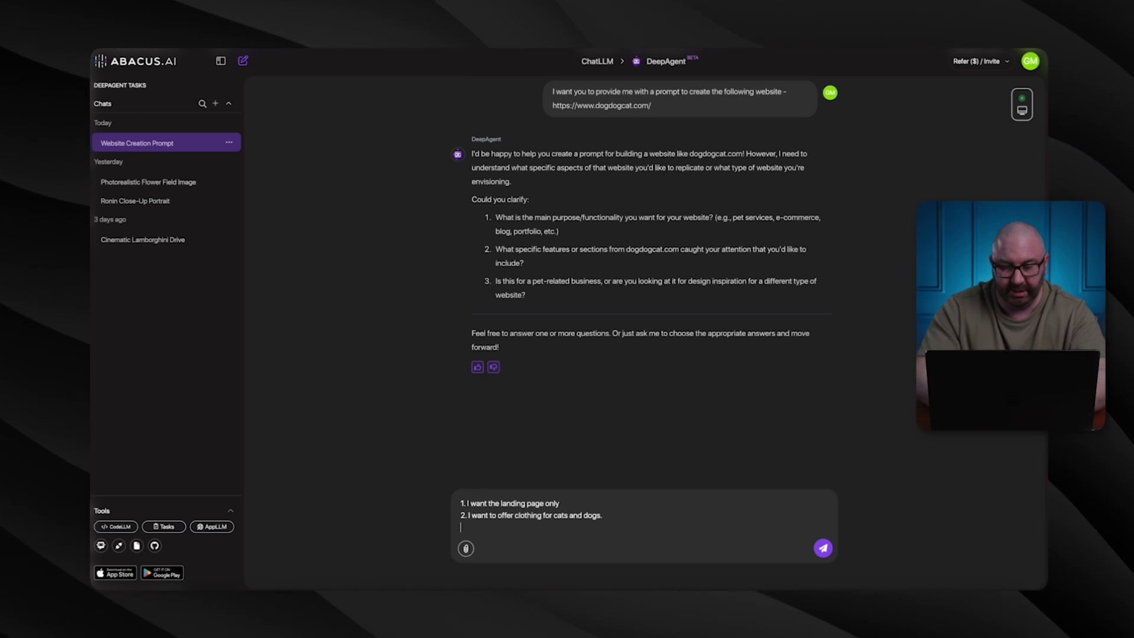
pyautogui.write(' I a')
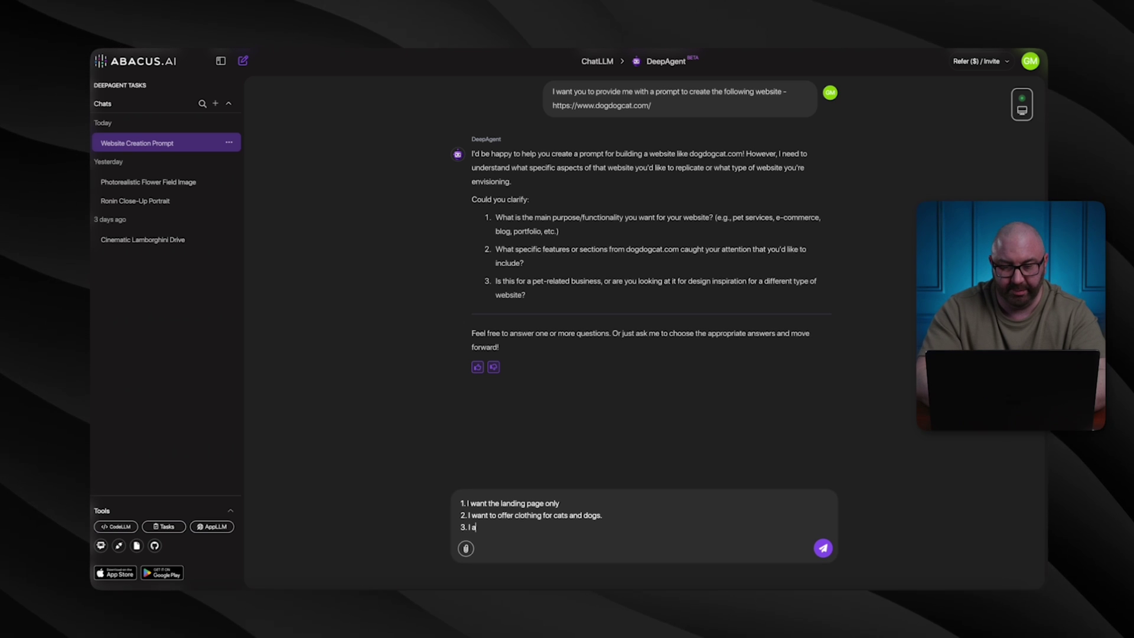
pyautogui.write('m opening u')
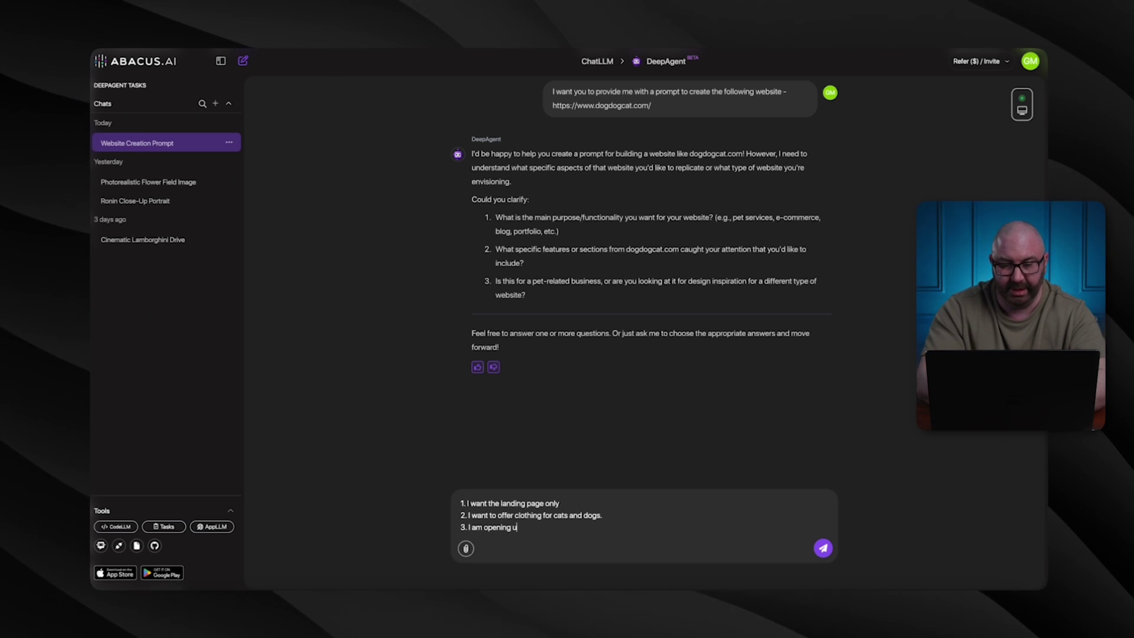
pyautogui.write('p a pet b')
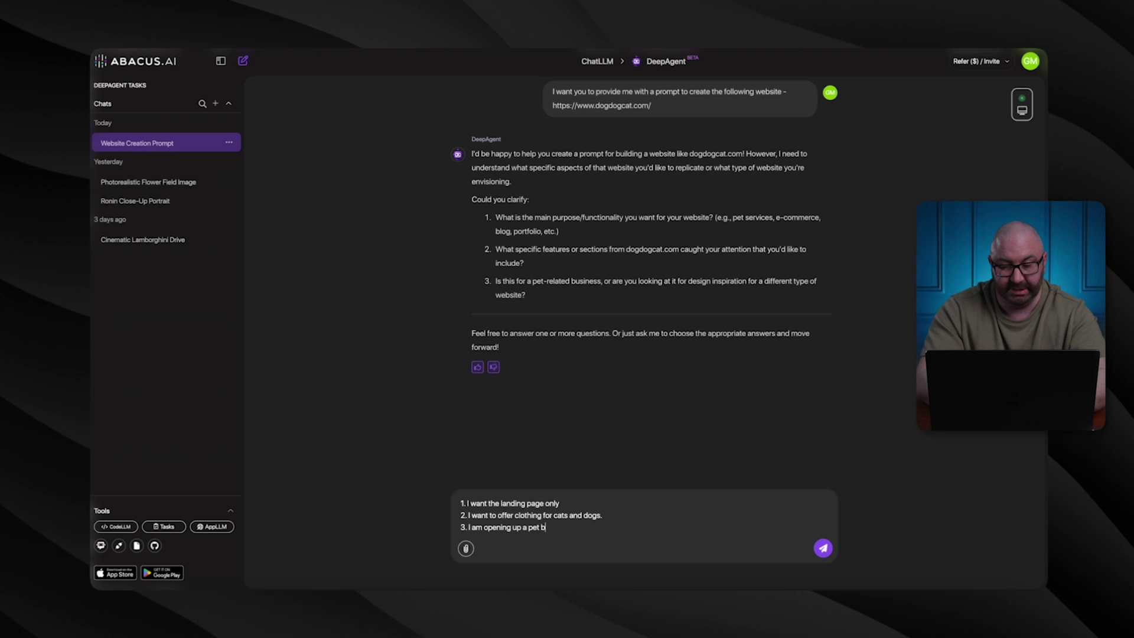
pyautogui.write('usiness f')
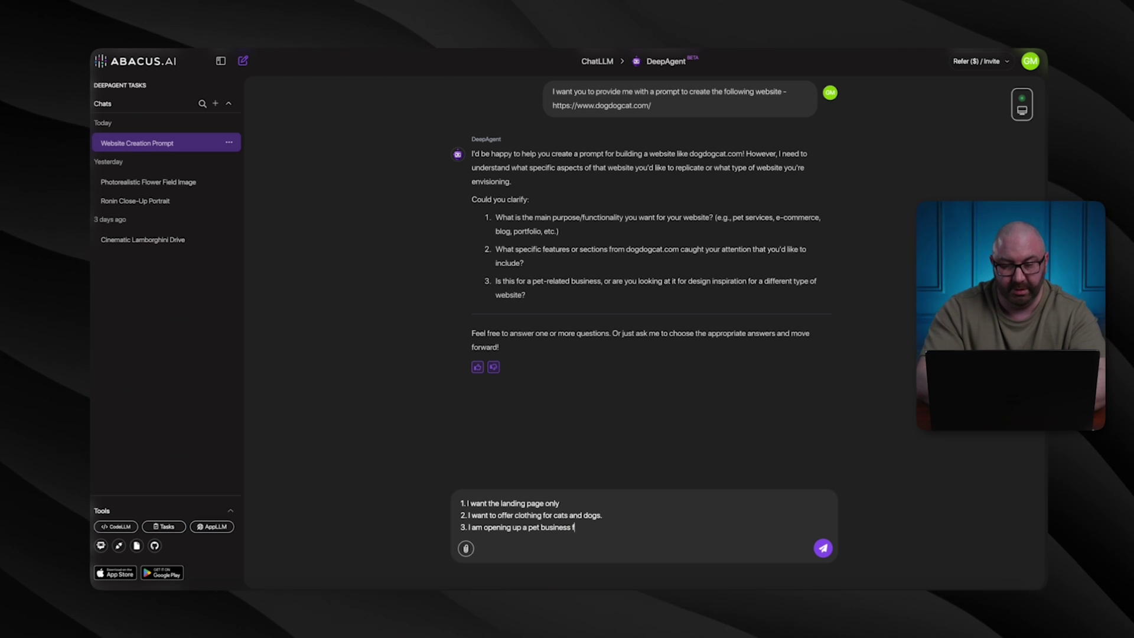
pyautogui.write('orhat offers clo')
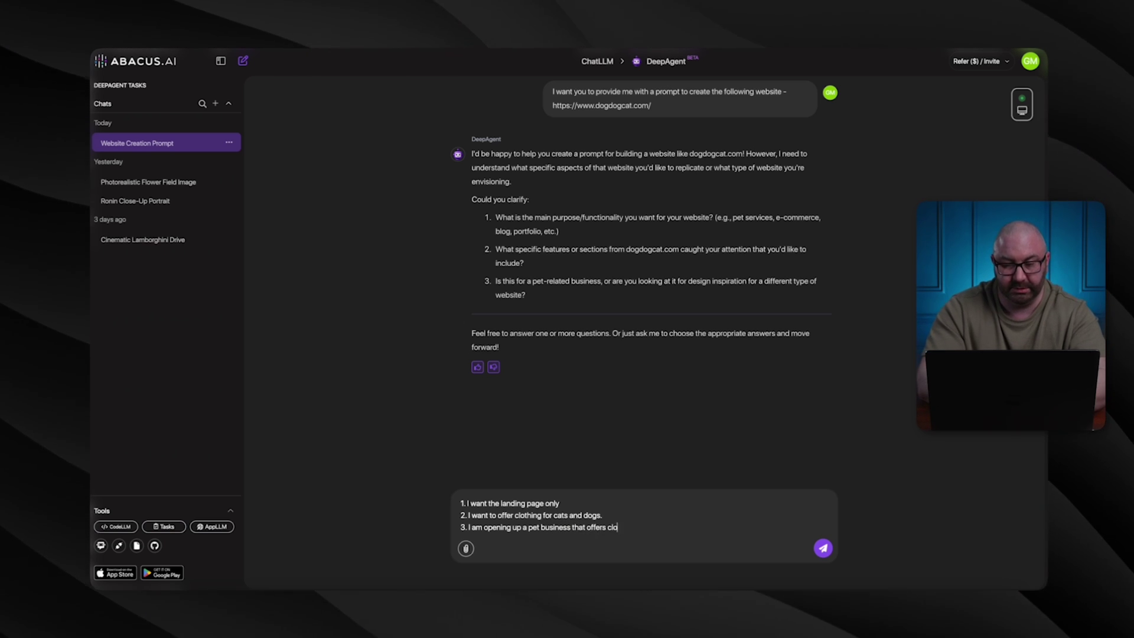
pyautogui.write('thes.')
pyautogui.doubleClick(535, 527)
pyautogui.press('BackSpace')
pyautogui.press('BackSpace')
pyautogui.click(662, 526)
pyautogui.press('BackSpace')
pyautogui.press('BackSpace')
pyautogui.write('for pet')
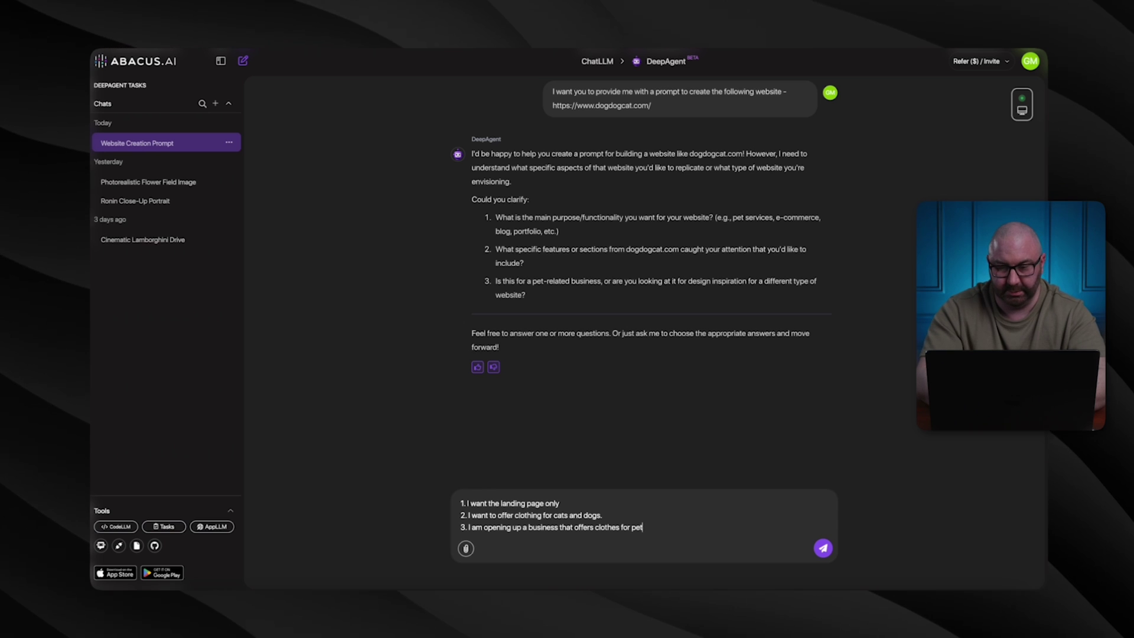
pyautogui.write('s.')
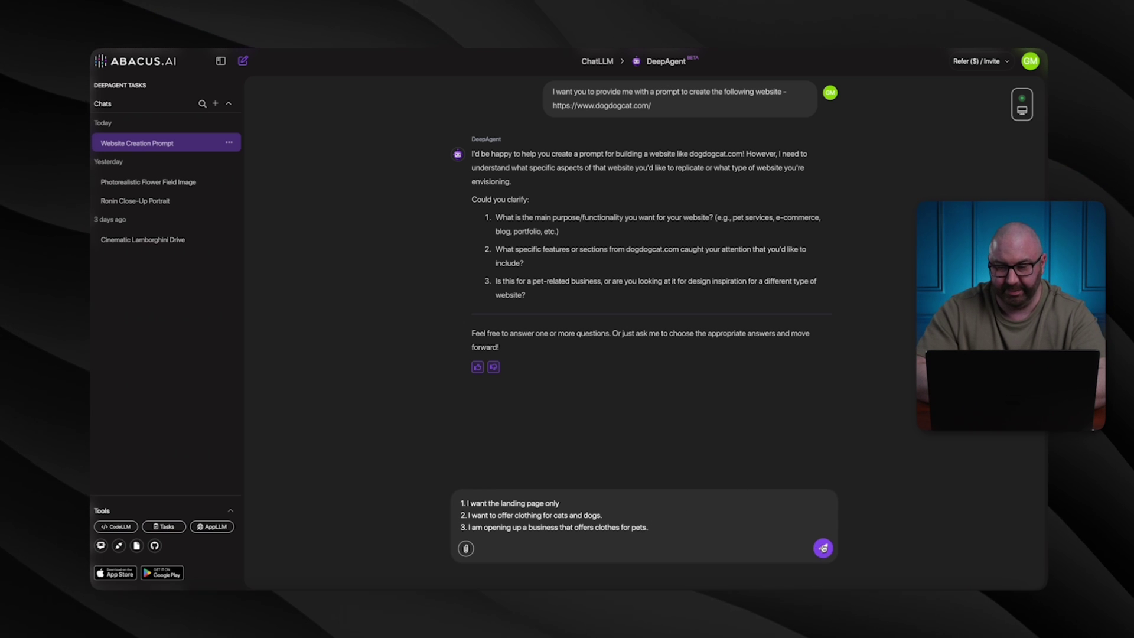
pyautogui.click(823, 548)
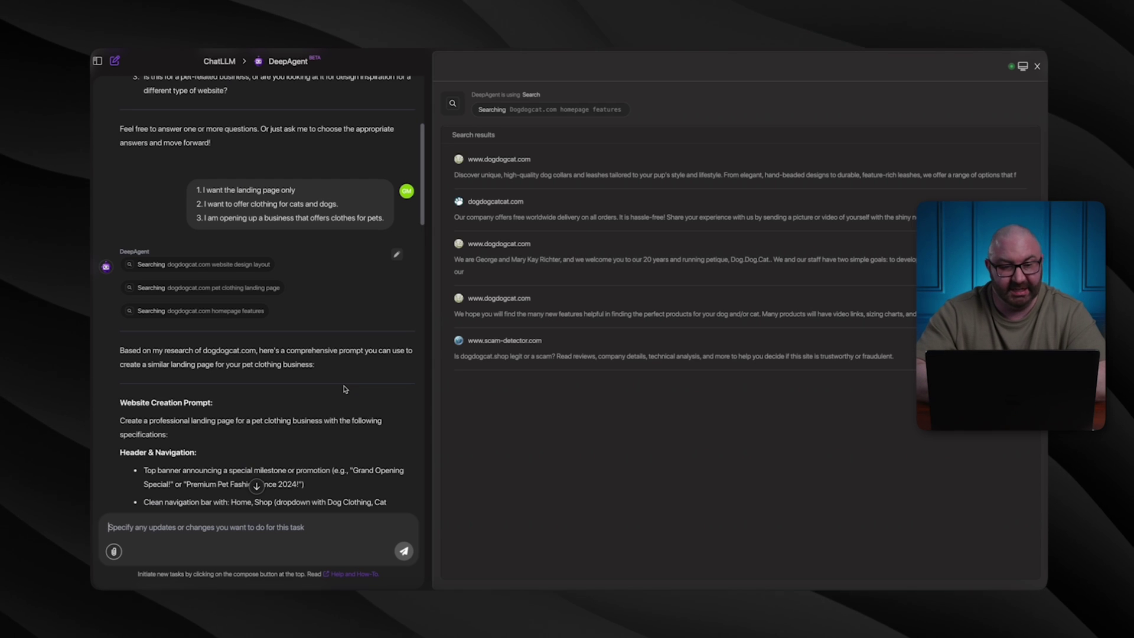
# Read through DeepAgent's website creation prompt from Header & Navigation down to Content Tone.
pyautogui.scroll(-1, 345, 390)
pyautogui.scroll(-8, 345, 389)
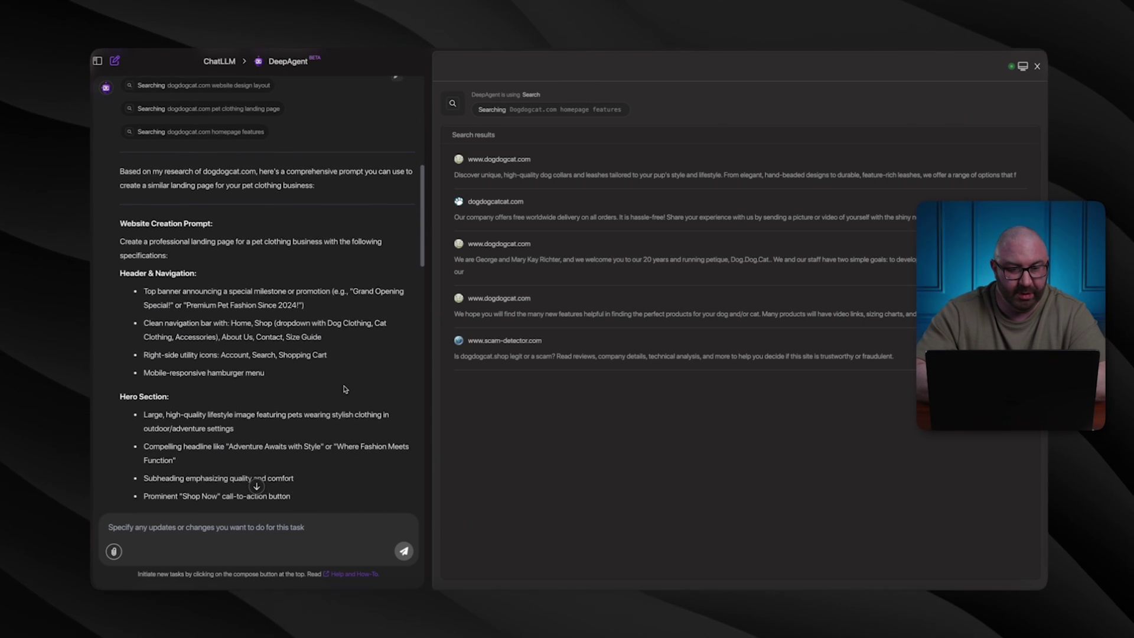
pyautogui.scroll(-6, 345, 390)
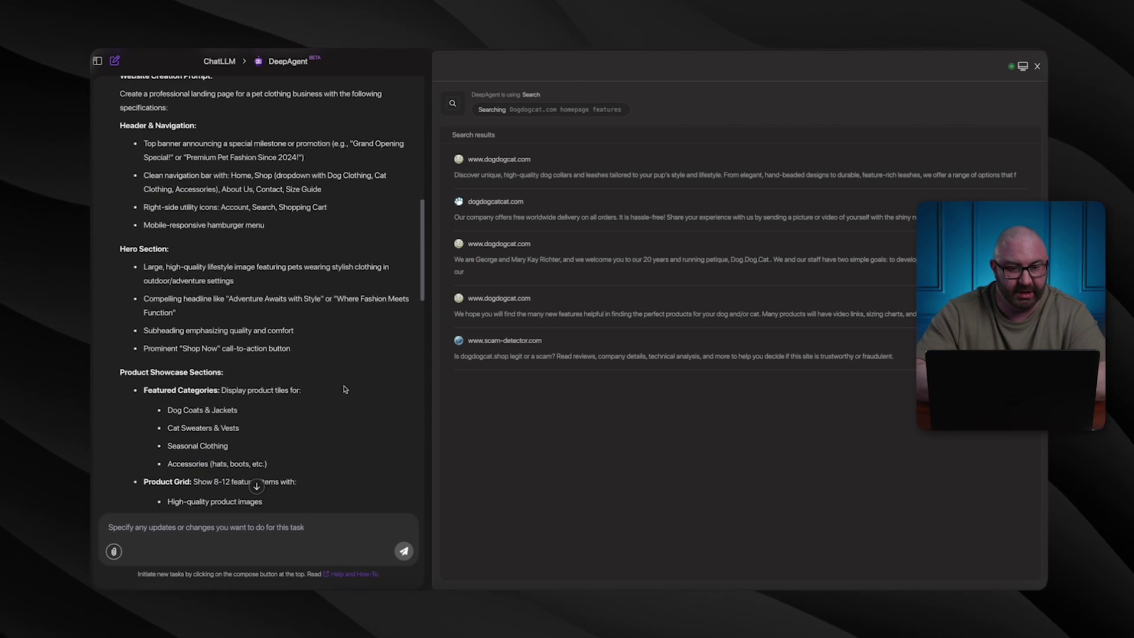
pyautogui.scroll(-6, 345, 389)
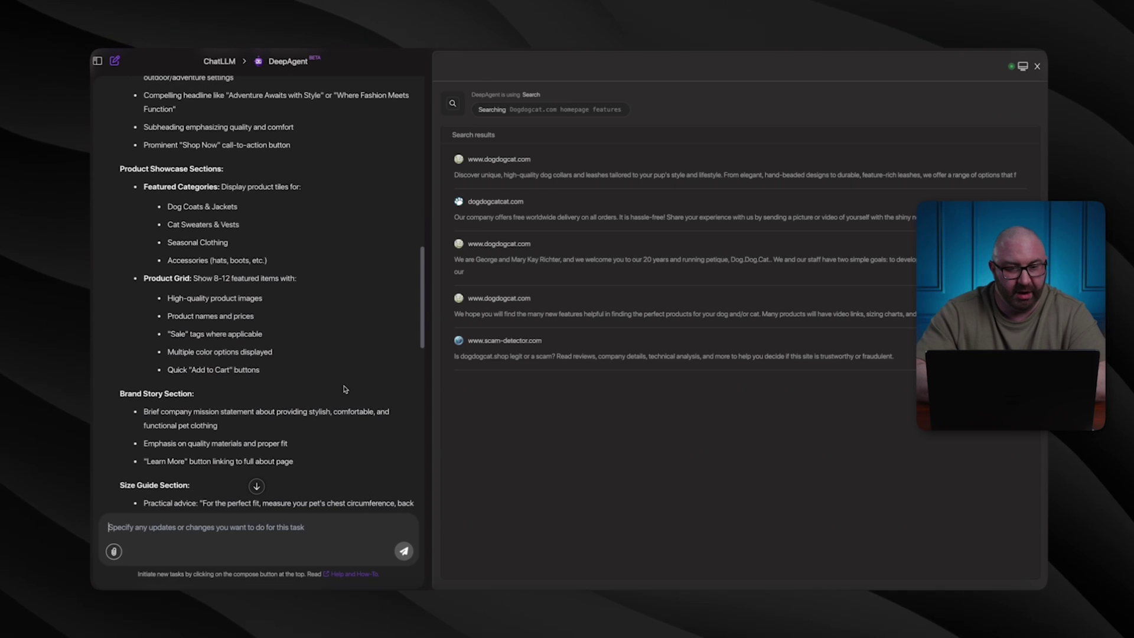
pyautogui.scroll(-6, 255, 323)
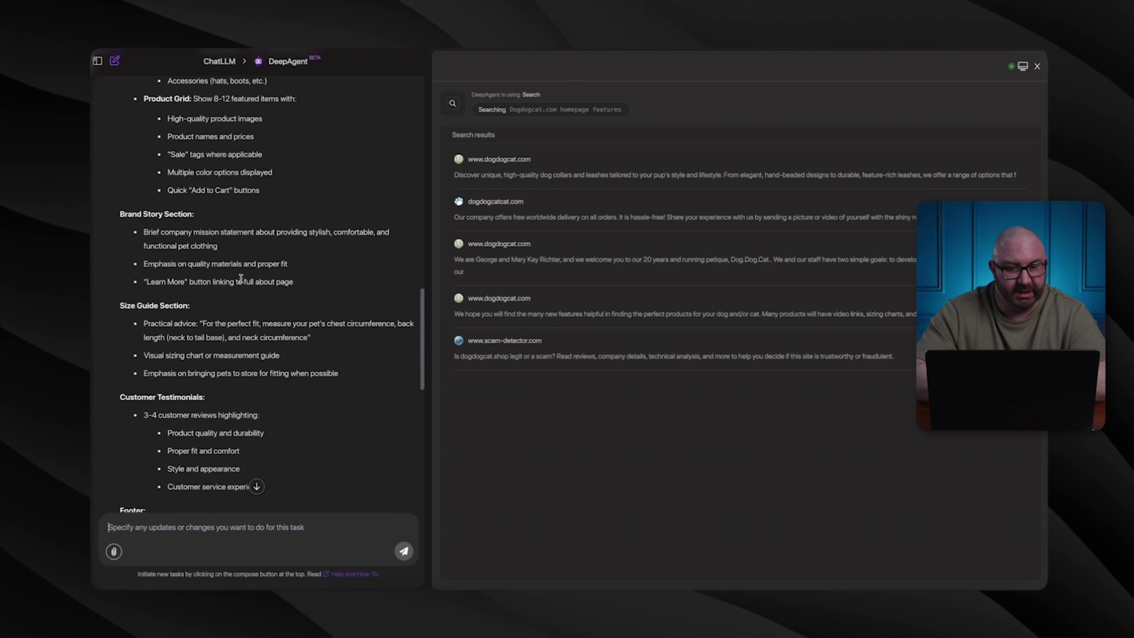
pyautogui.scroll(-8, 233, 319)
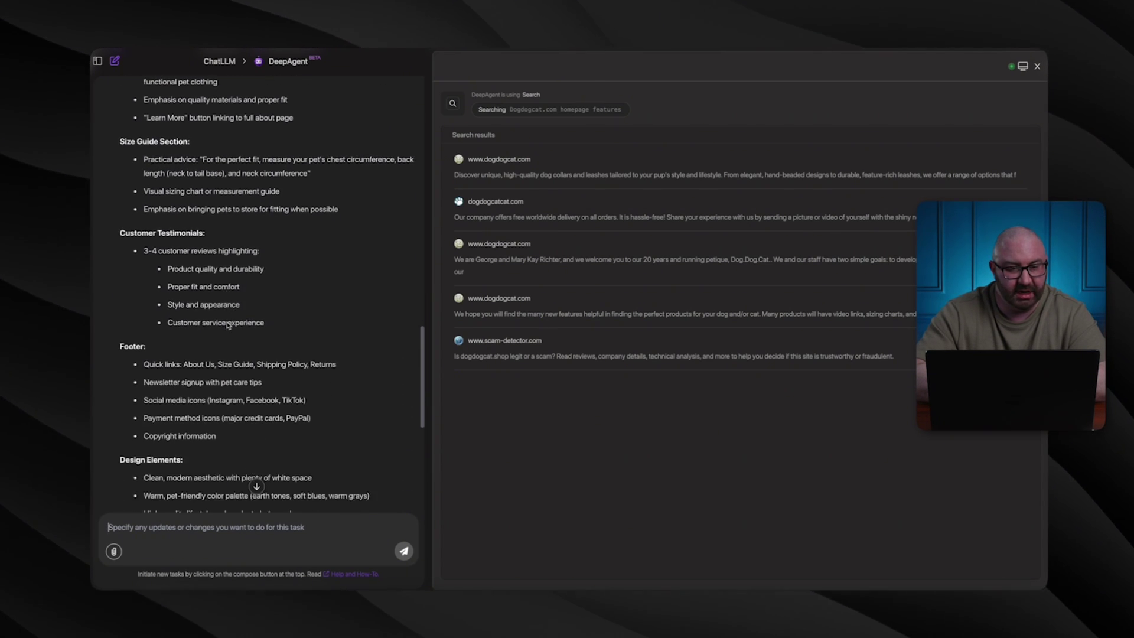
pyautogui.scroll(-7, 236, 335)
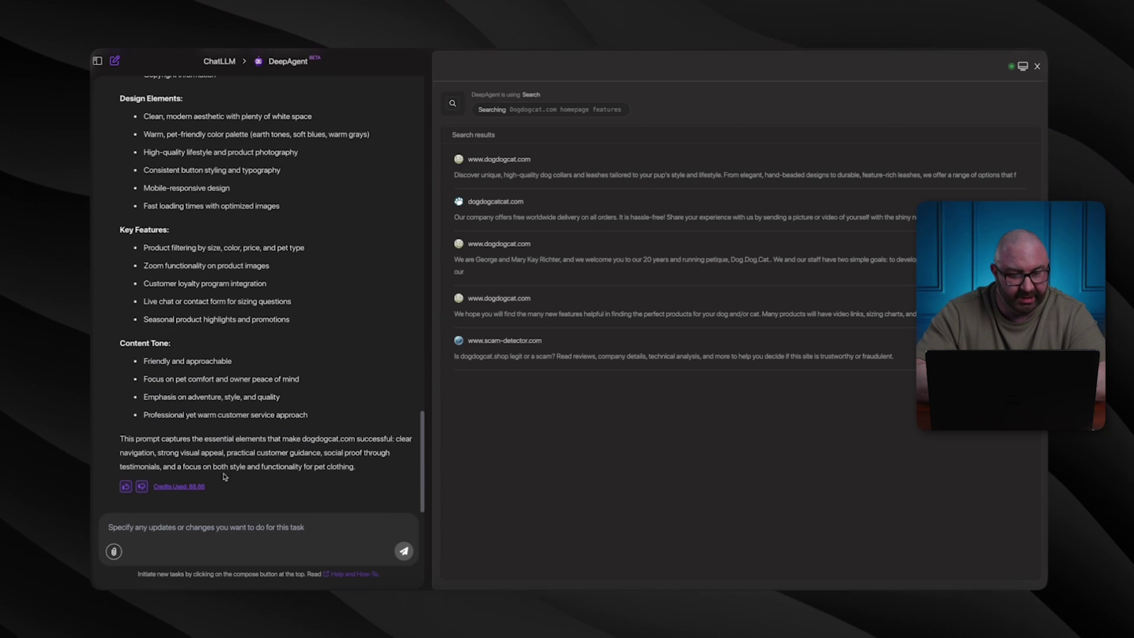
pyautogui.scroll(20, 248, 428)
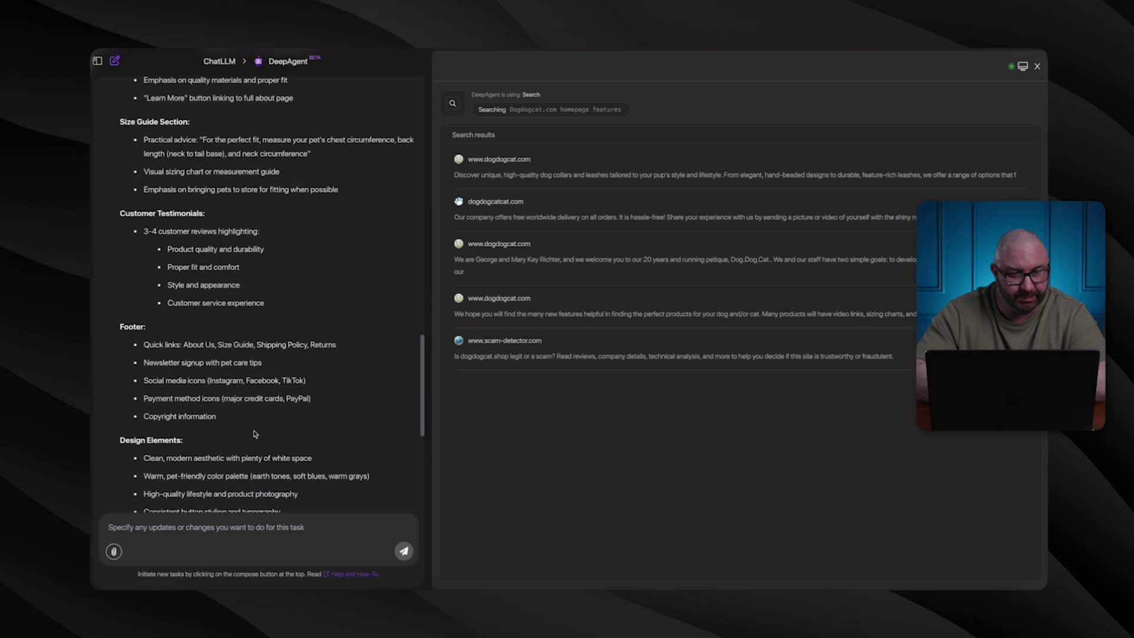
pyautogui.scroll(-20, 254, 432)
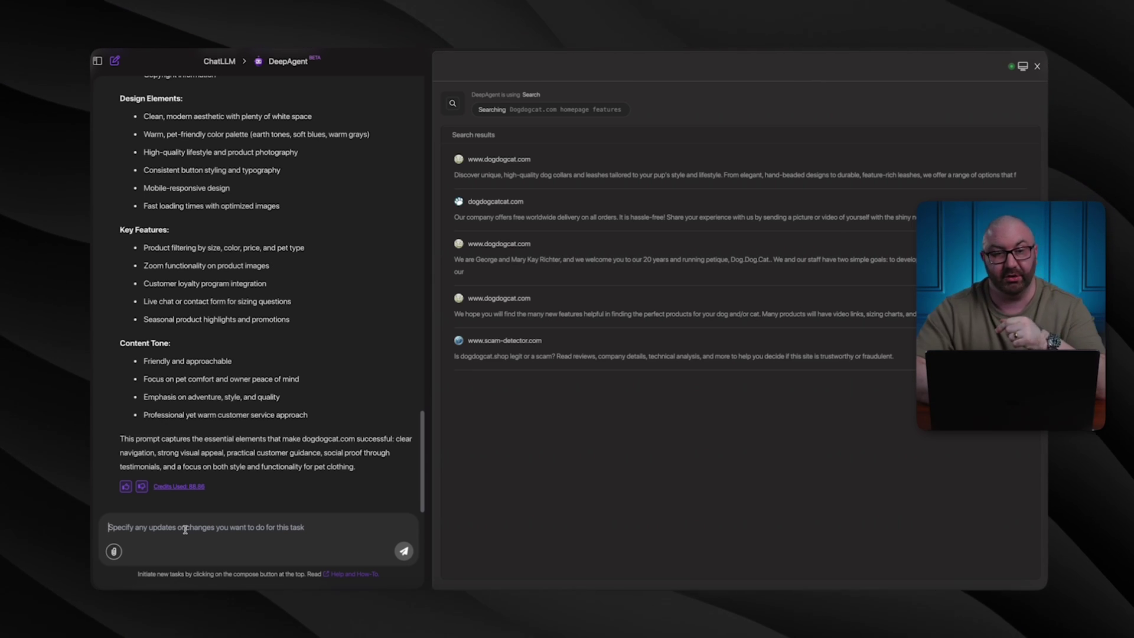
# Return to ChatLLM and open the image generation settings in a new chat.
pyautogui.click(219, 61)
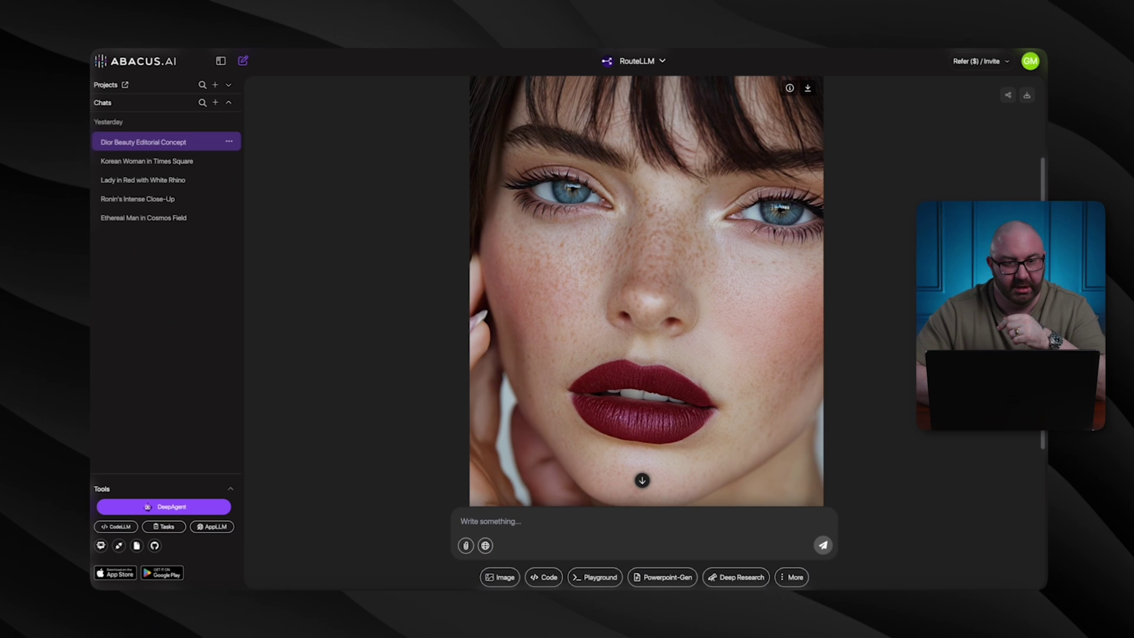
pyautogui.click(243, 62)
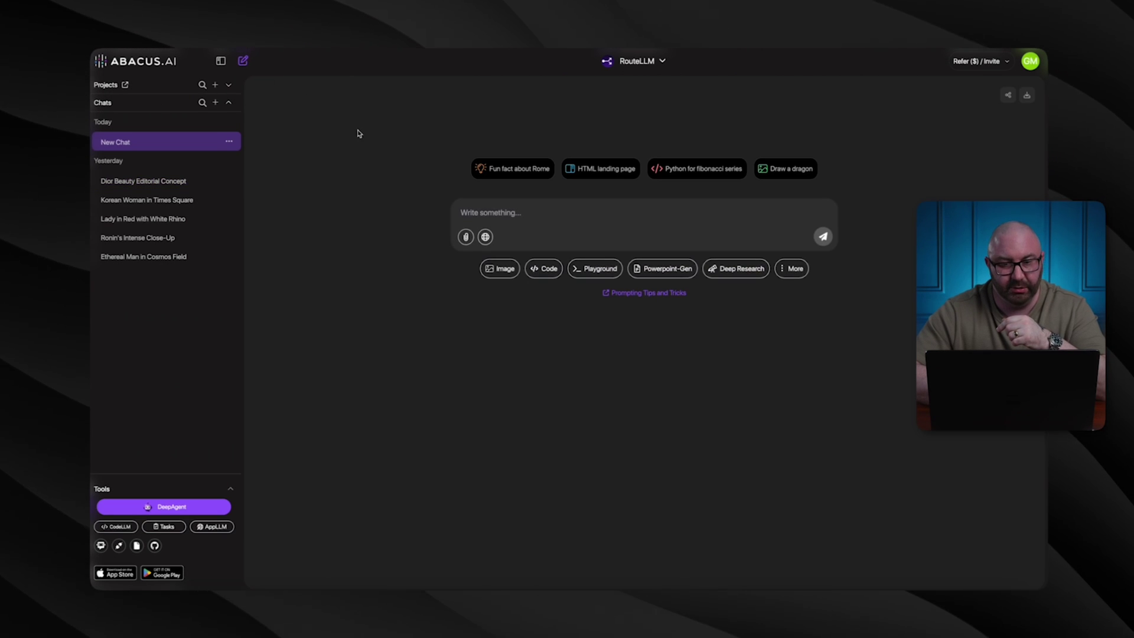
pyautogui.click(499, 269)
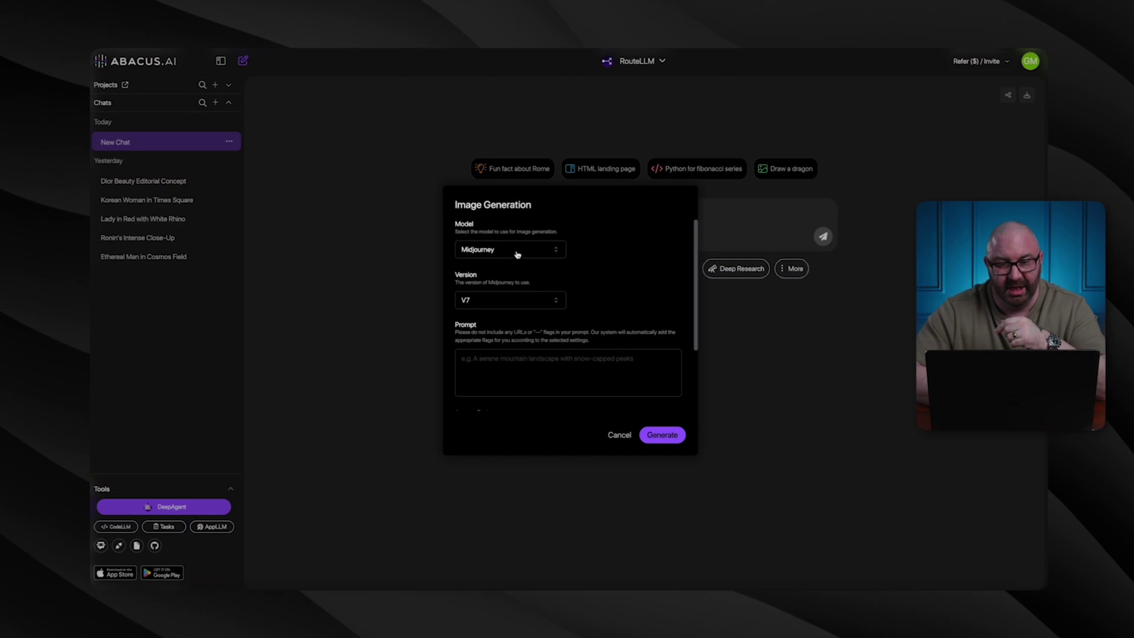
# Enter the image prompt "create me an image of a cat wearing a sweater." for the Midjourney V7 model.
pyautogui.click(505, 368)
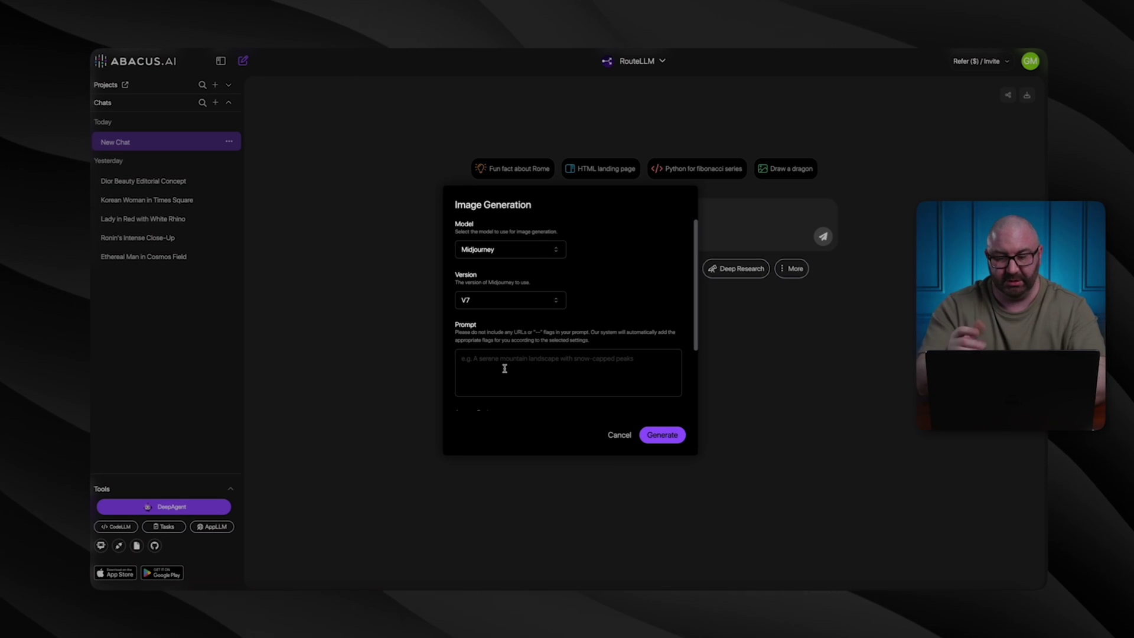
pyautogui.write('create')
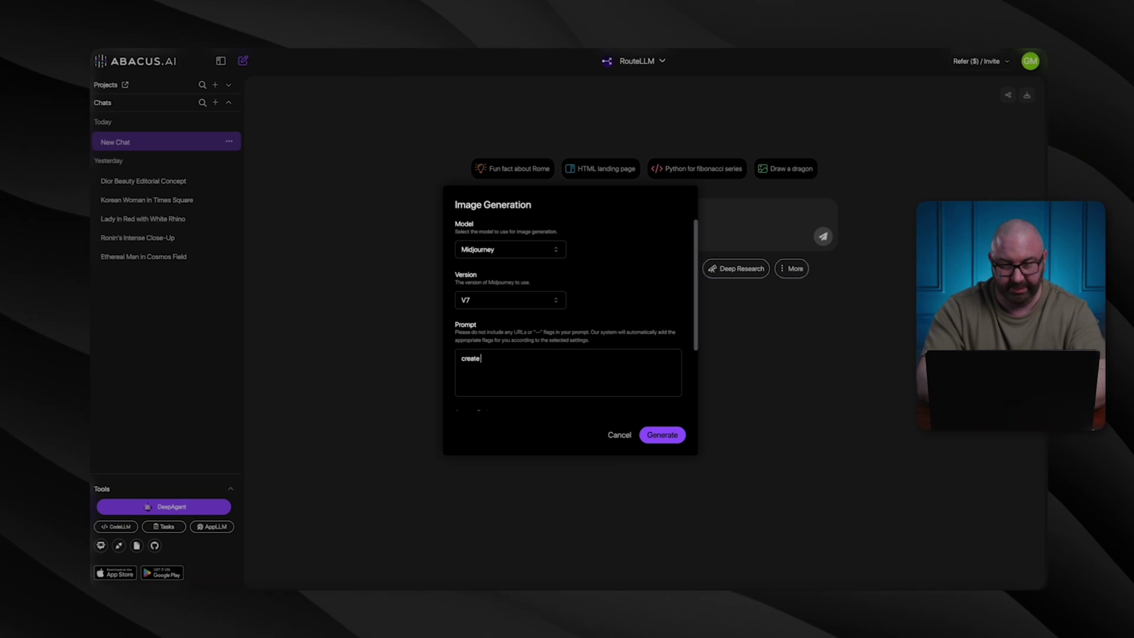
pyautogui.write(' me an i')
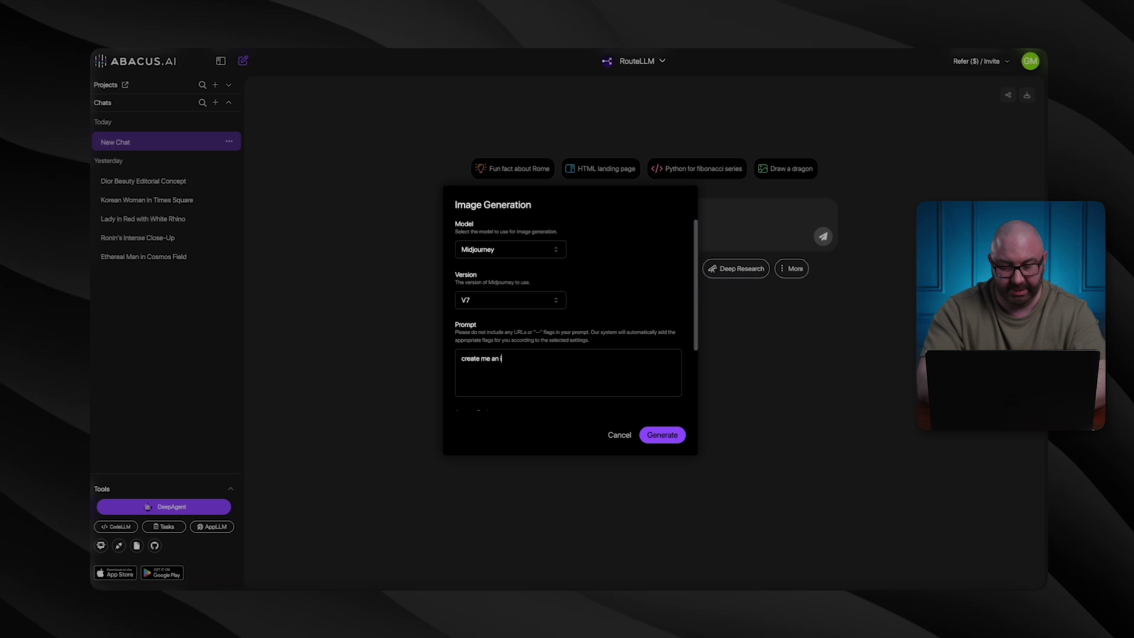
pyautogui.write('mage of a')
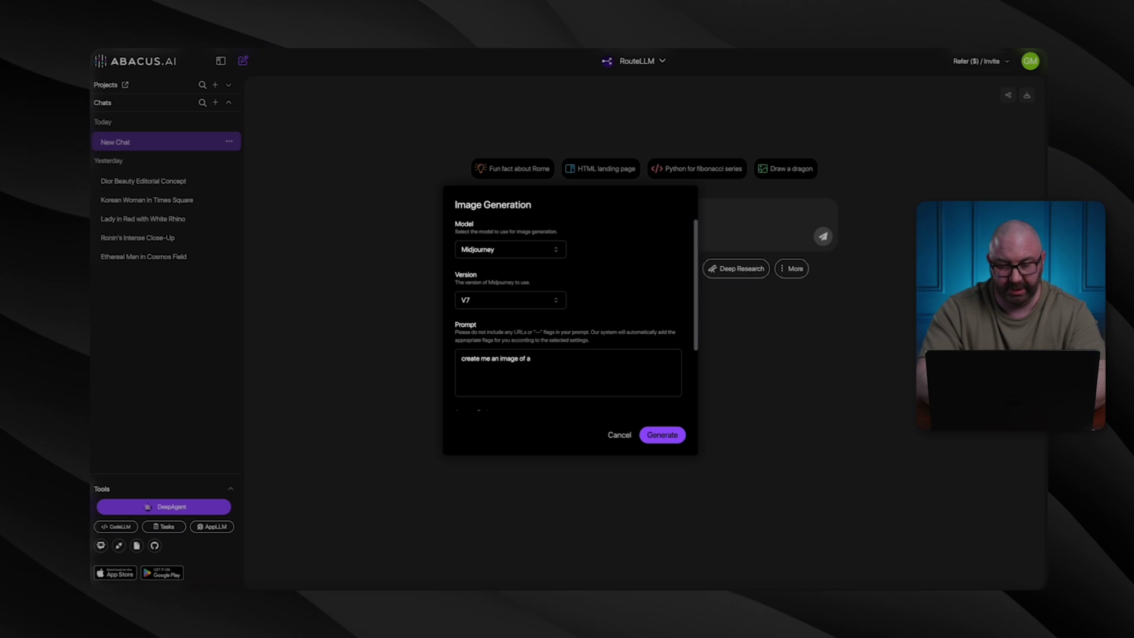
pyautogui.write(' cat wear')
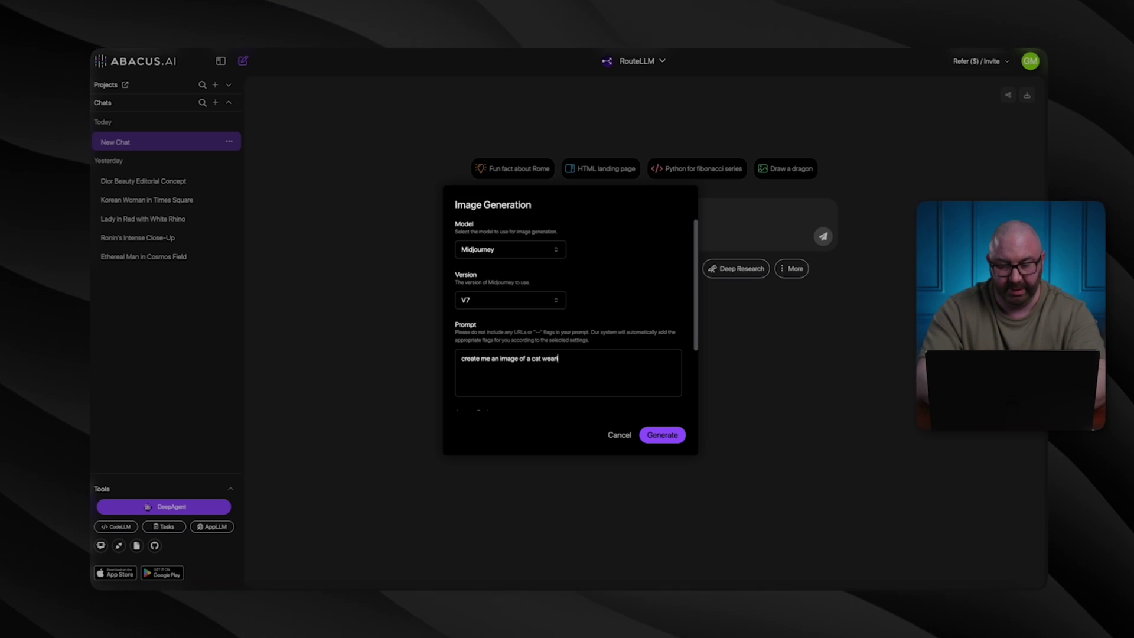
pyautogui.write('ing a sweater.')
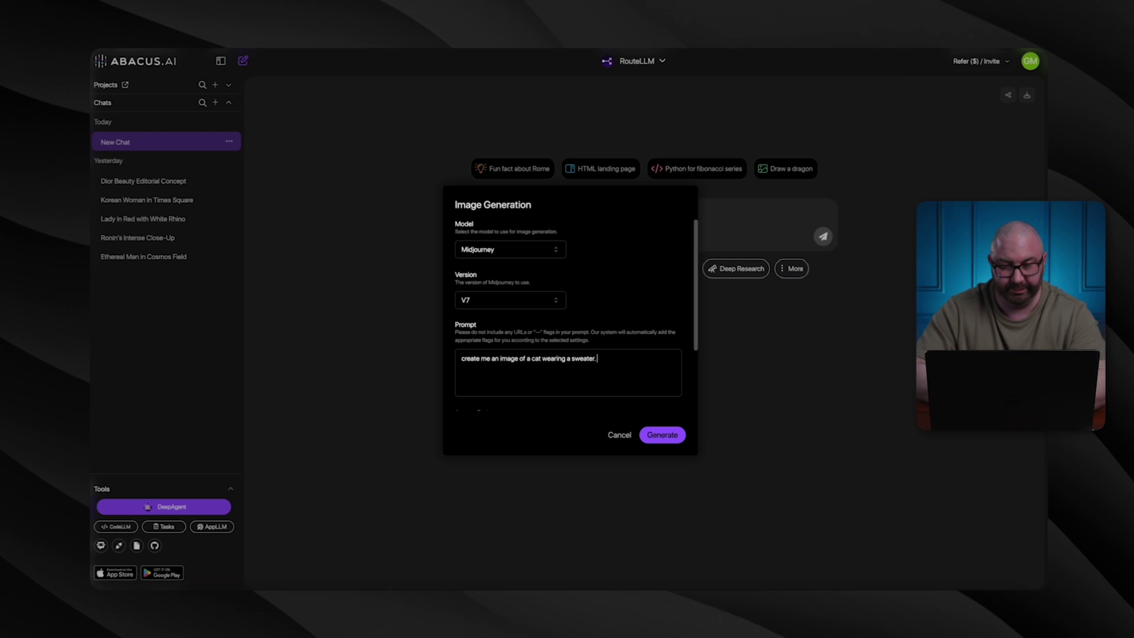
# Keep the aspect ratio at 1:1, generate the cat images and look over the results.
pyautogui.scroll(-2, 482, 355)
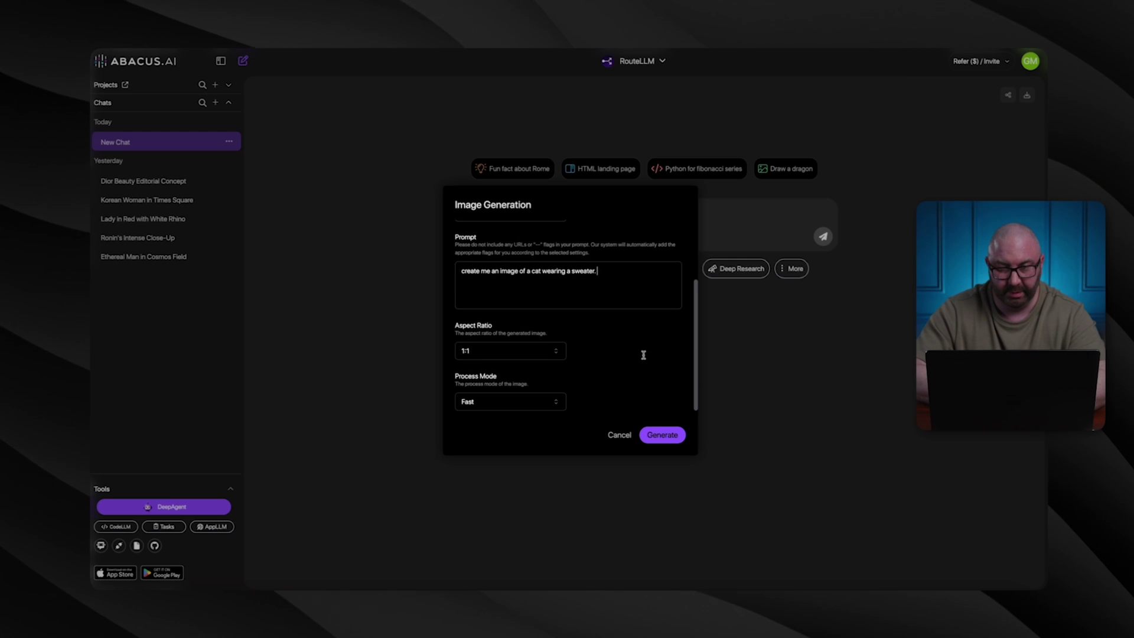
pyautogui.click(519, 352)
pyautogui.click(501, 372)
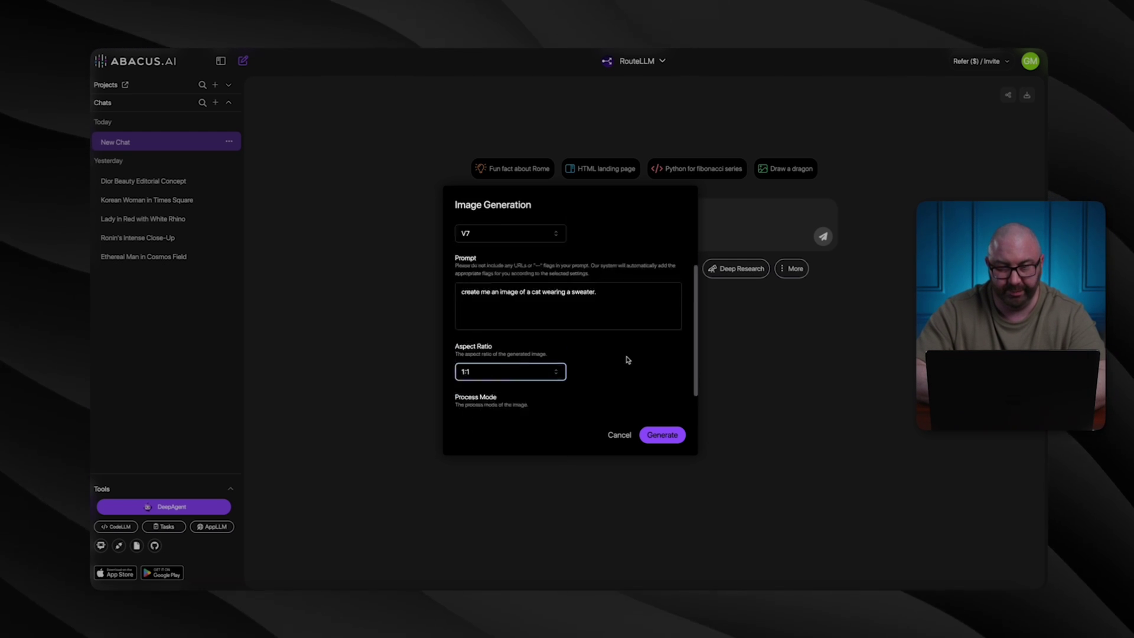
pyautogui.click(662, 435)
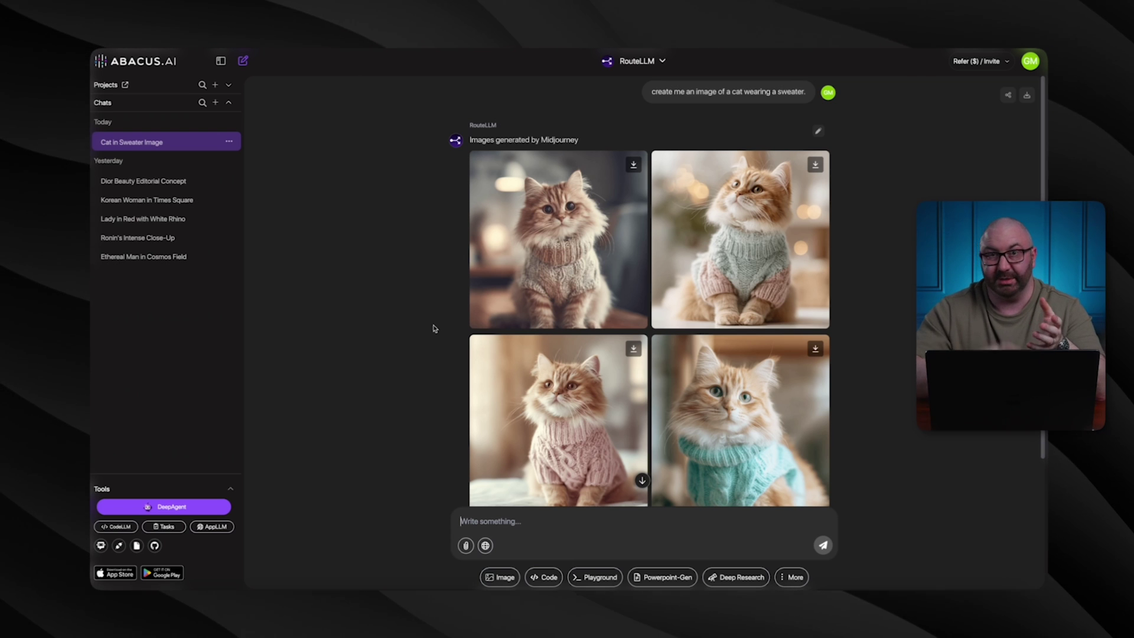
pyautogui.scroll(-2, 433, 328)
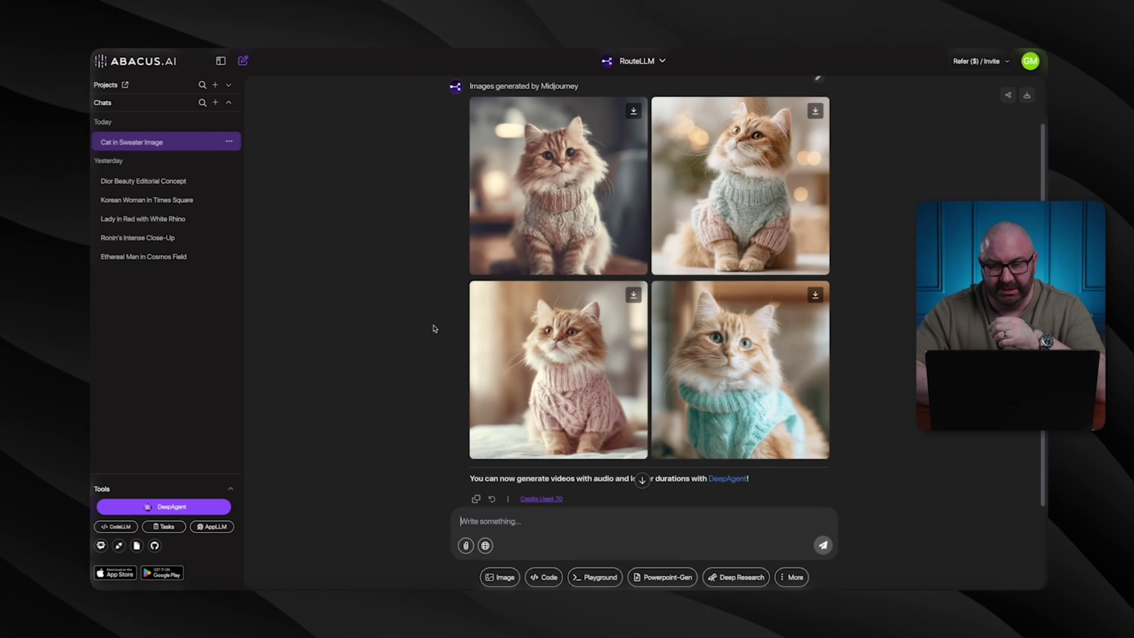
pyautogui.scroll(2, 638, 353)
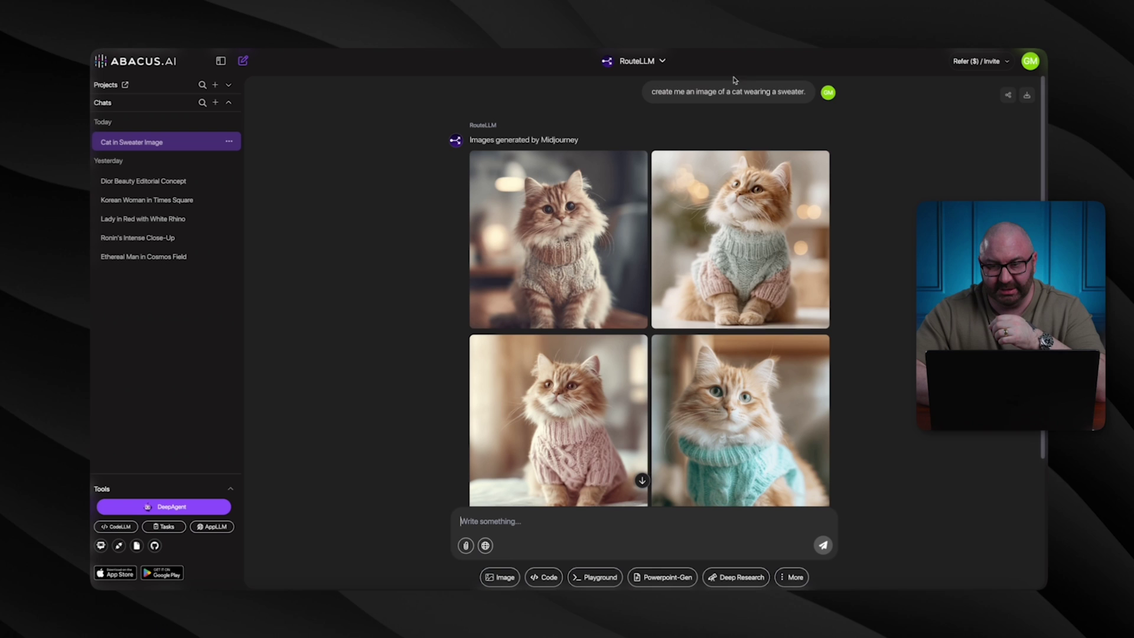
# Reuse the cat prompt as "create me an image of a dog wearing a sweater." and generate images with Midjourney V7.
pyautogui.tripleClick(661, 92)
pyautogui.hotkey('ctrl', 'c')
pyautogui.scroll(-2, 720, 96)
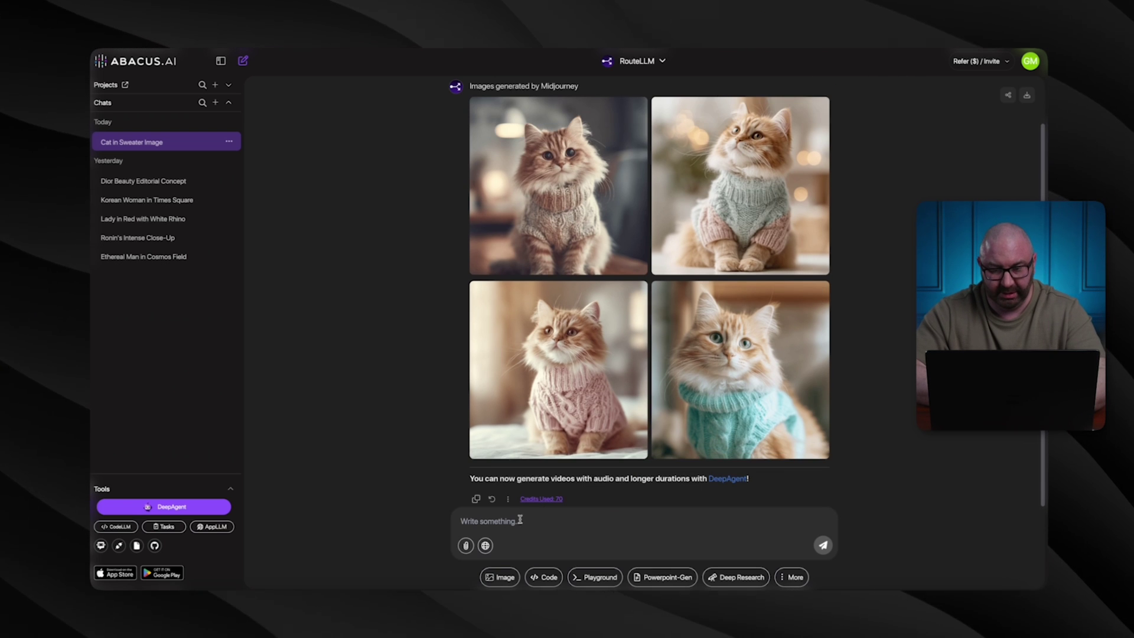
pyautogui.click(498, 577)
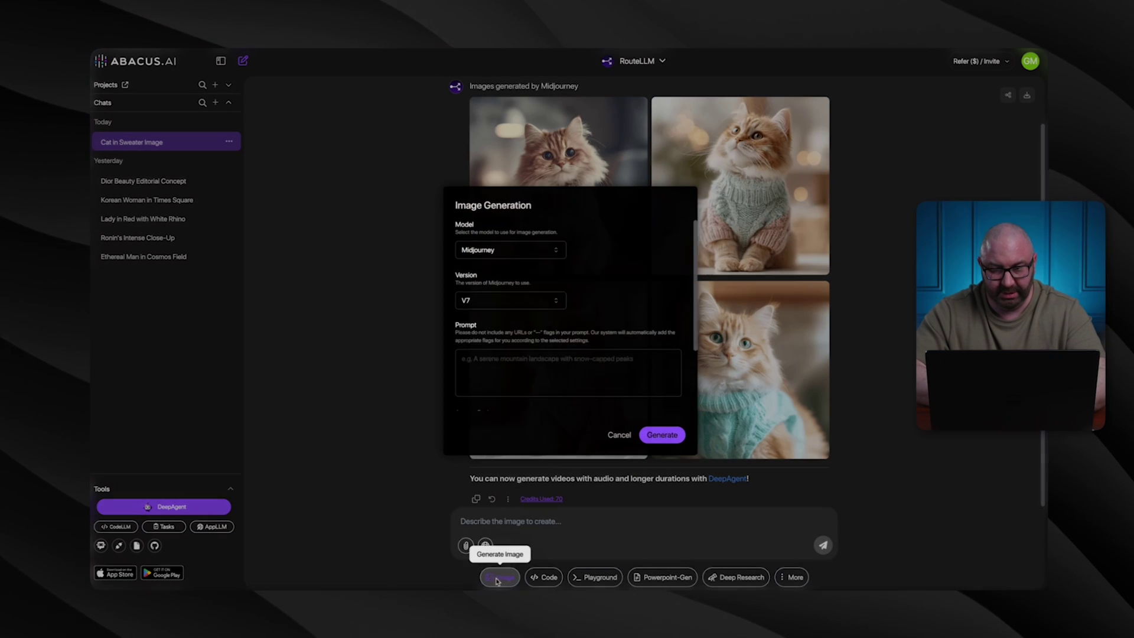
pyautogui.click(508, 384)
pyautogui.hotkey('ctrl', 'v')
pyautogui.doubleClick(535, 358)
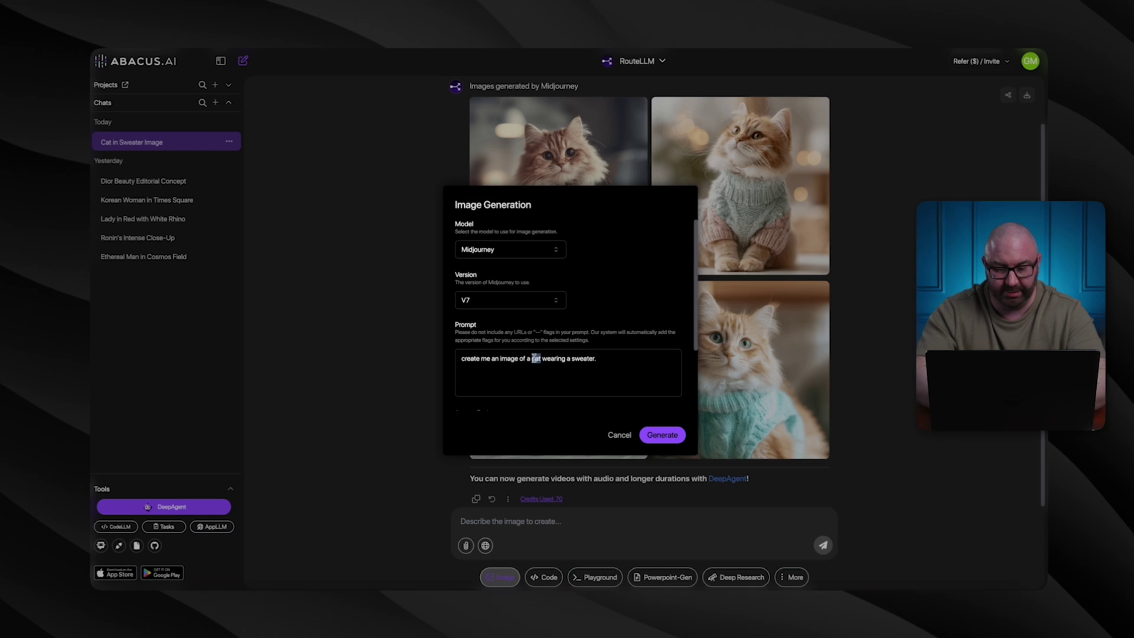
pyautogui.write('dog')
pyautogui.click(664, 437)
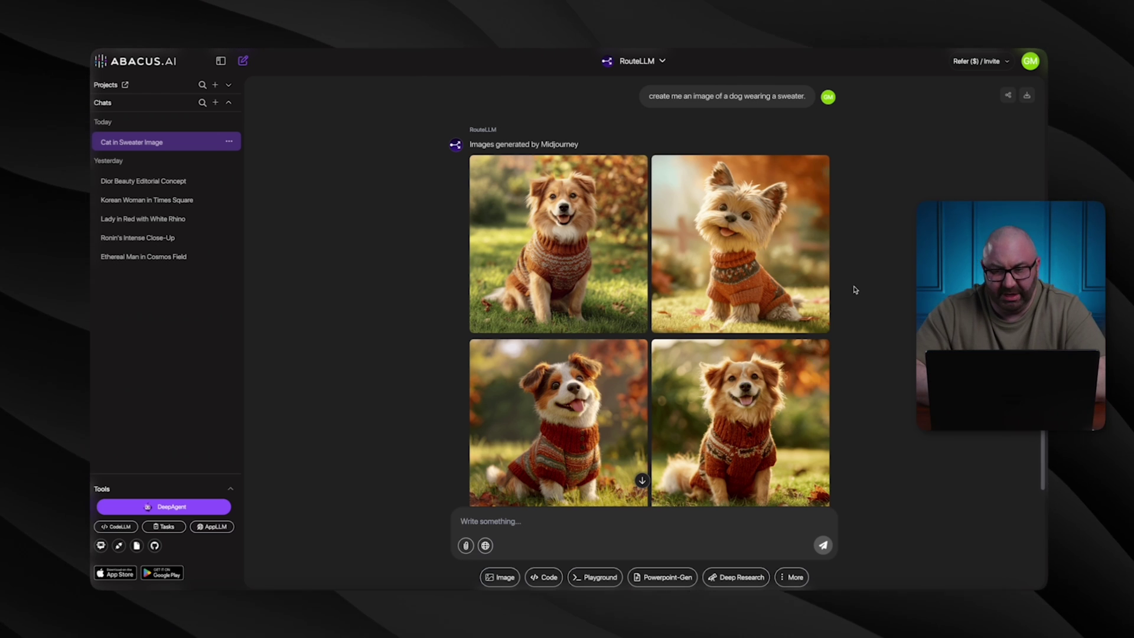
# Compare the generated dog and cat images, then download the first dog image and the cat images.
pyautogui.scroll(-1, 836, 370)
pyautogui.scroll(4, 579, 239)
pyautogui.scroll(4, 579, 239)
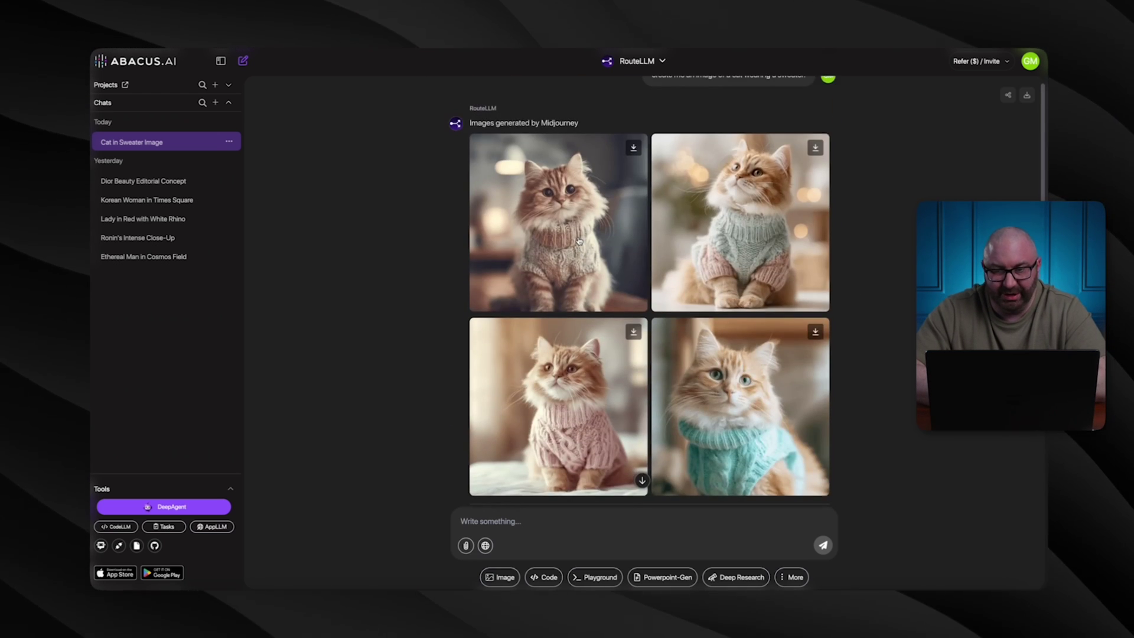
pyautogui.scroll(-8, 579, 240)
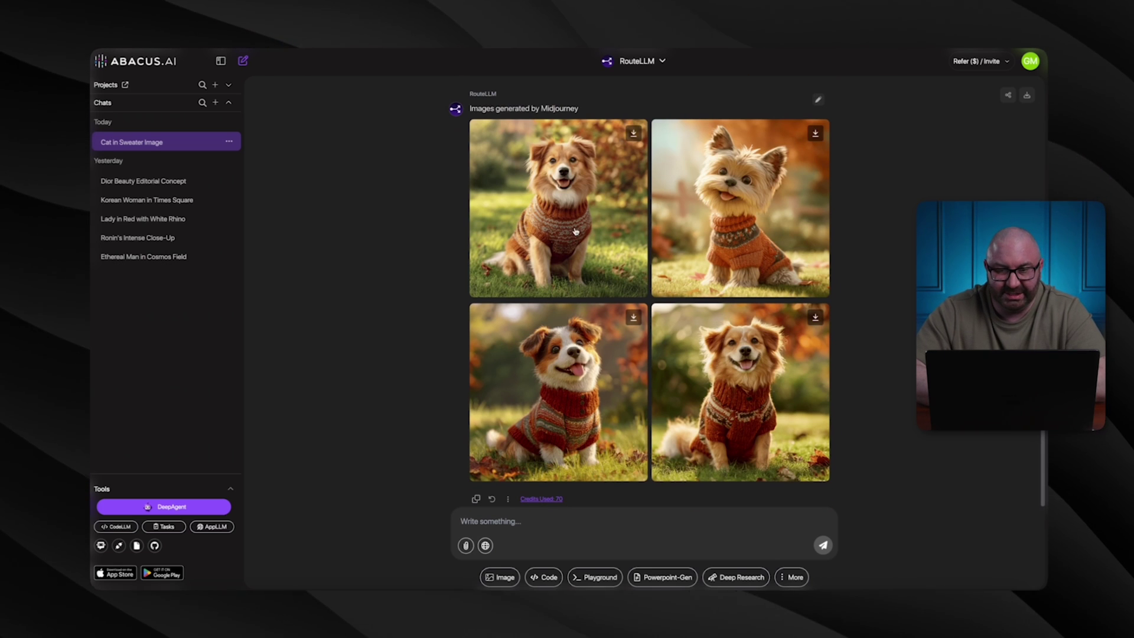
pyautogui.click(634, 135)
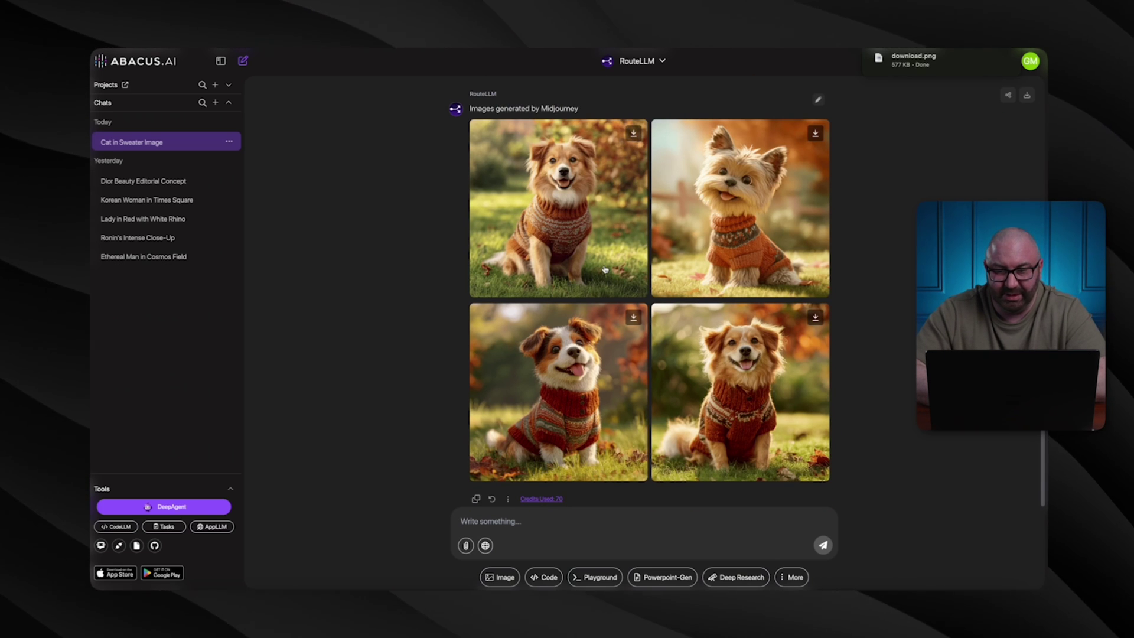
pyautogui.scroll(1, 578, 231)
pyautogui.scroll(8, 609, 195)
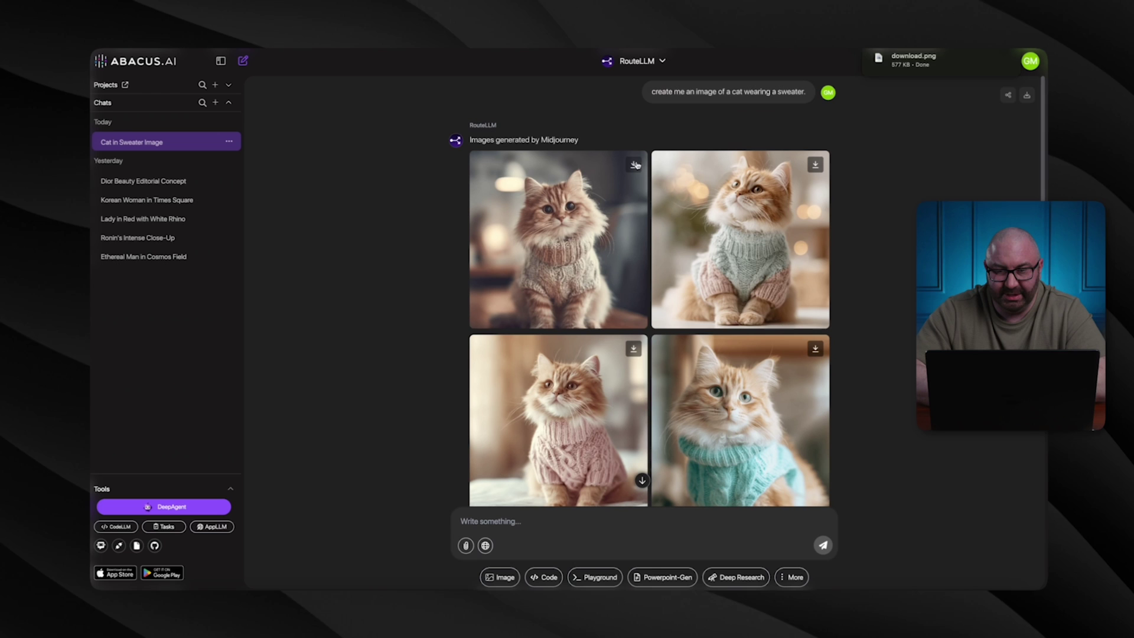
pyautogui.click(635, 166)
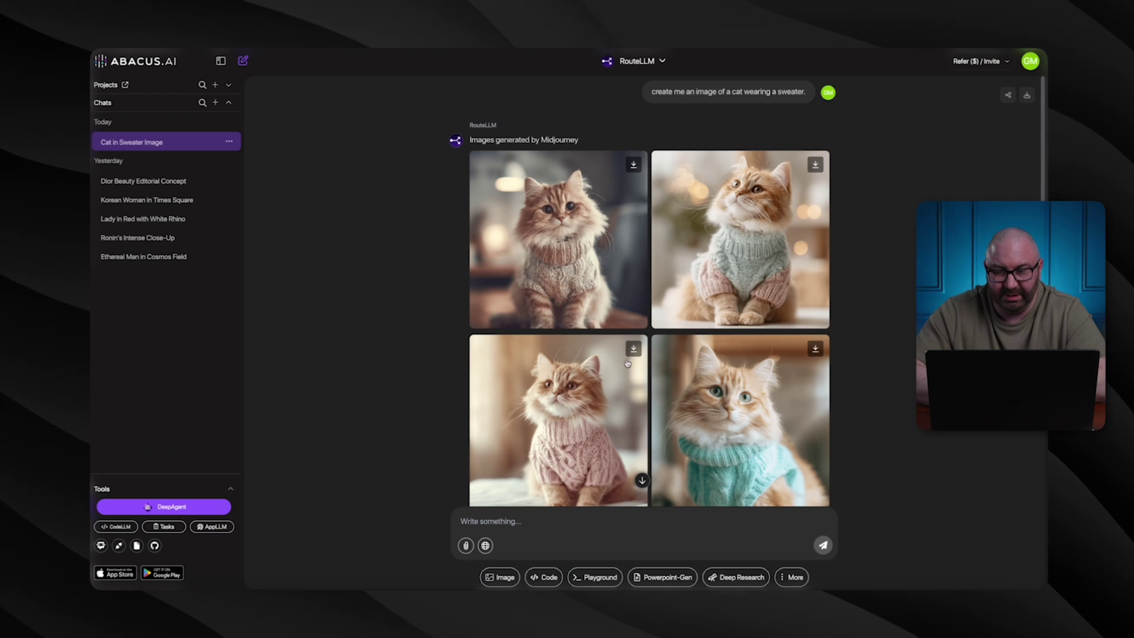
# Generate another image set with the prompt "create me an image of a dog wearing a sweater. make this image ultra realistic.".
pyautogui.scroll(-10, 590, 425)
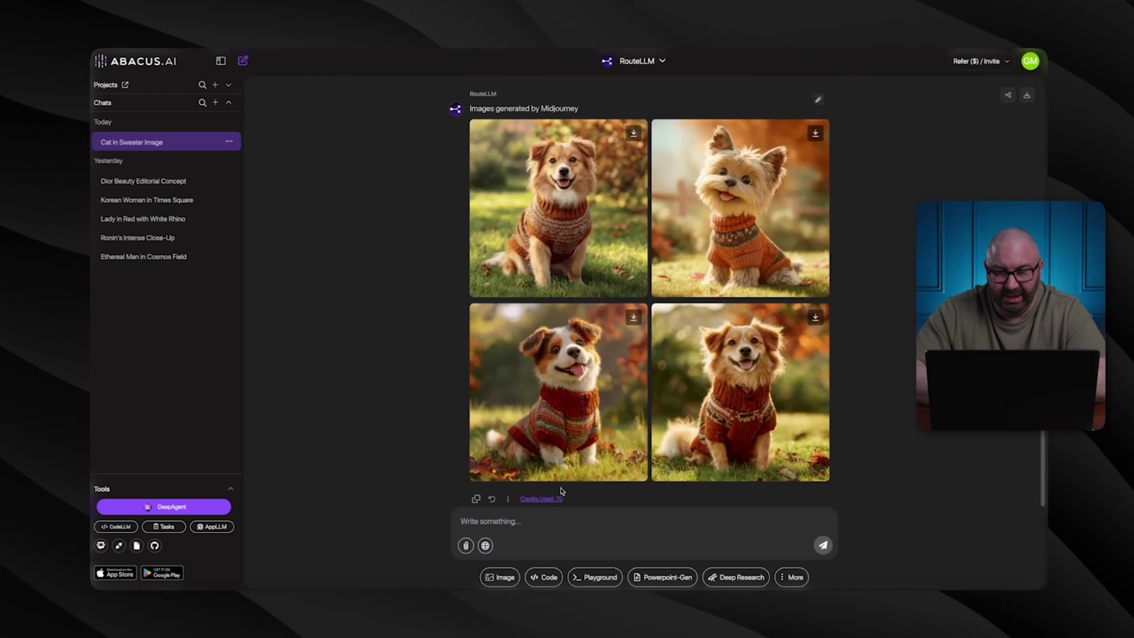
pyautogui.scroll(2, 711, 174)
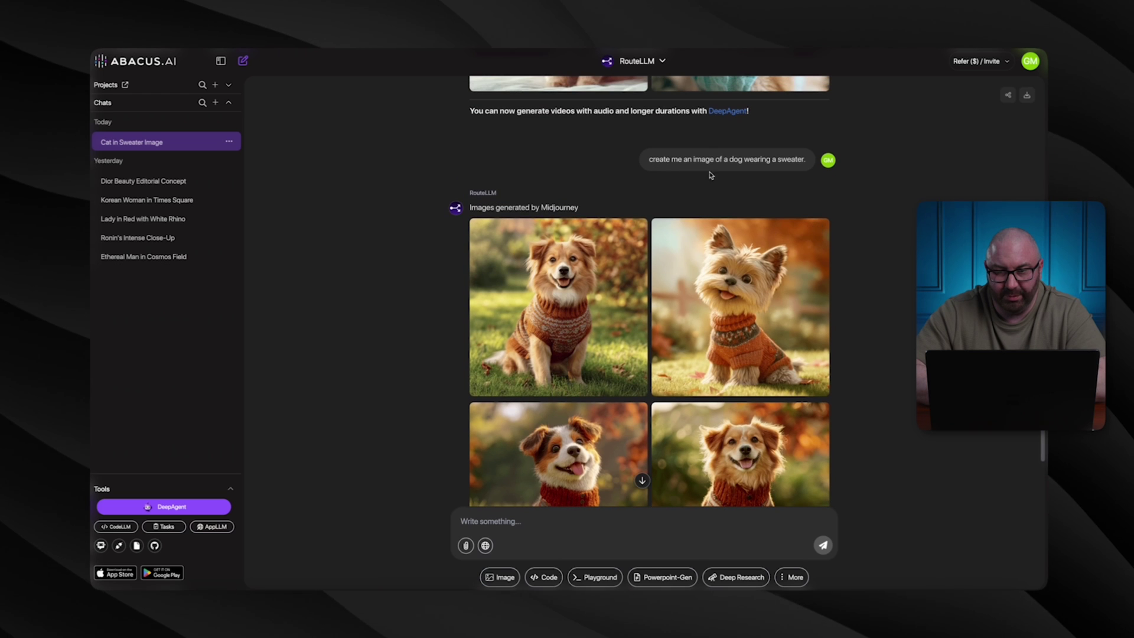
pyautogui.rightClick(711, 175)
pyautogui.press('Escape')
pyautogui.scroll(-2, 591, 413)
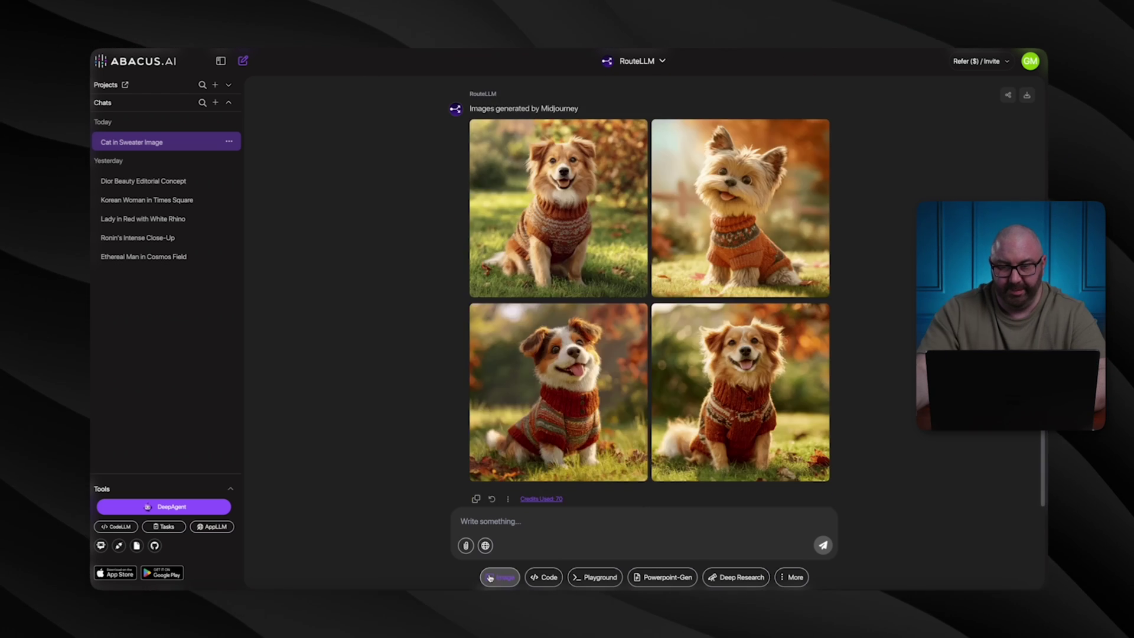
pyautogui.click(490, 578)
pyautogui.click(548, 387)
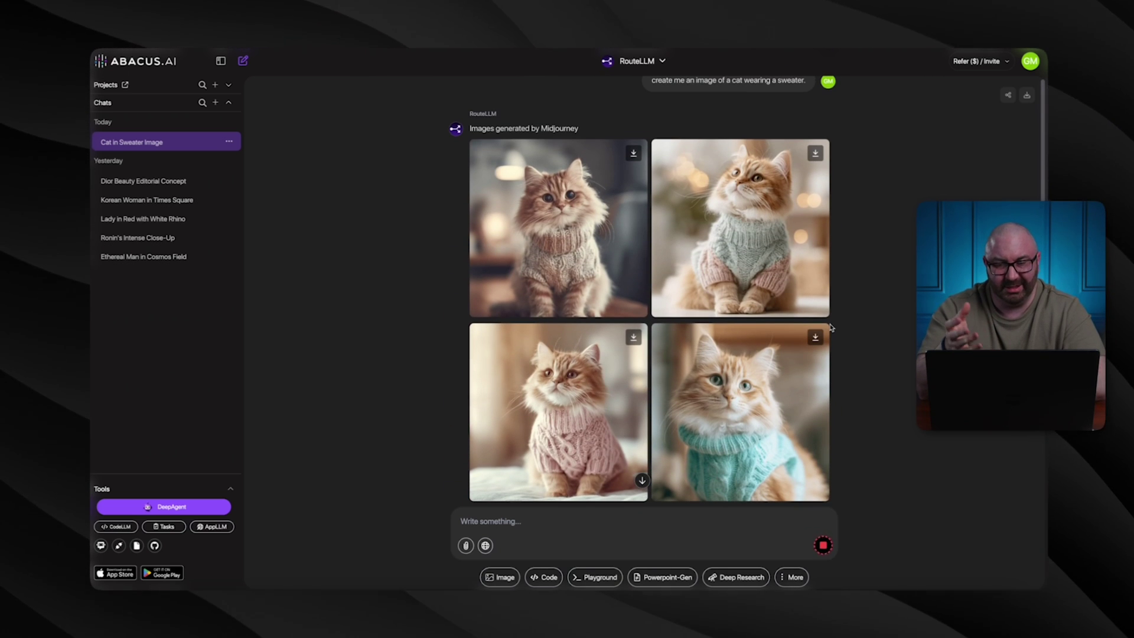
# Look over the ultra-realistic dog images and download the ones for the website.
pyautogui.scroll(-15, 831, 327)
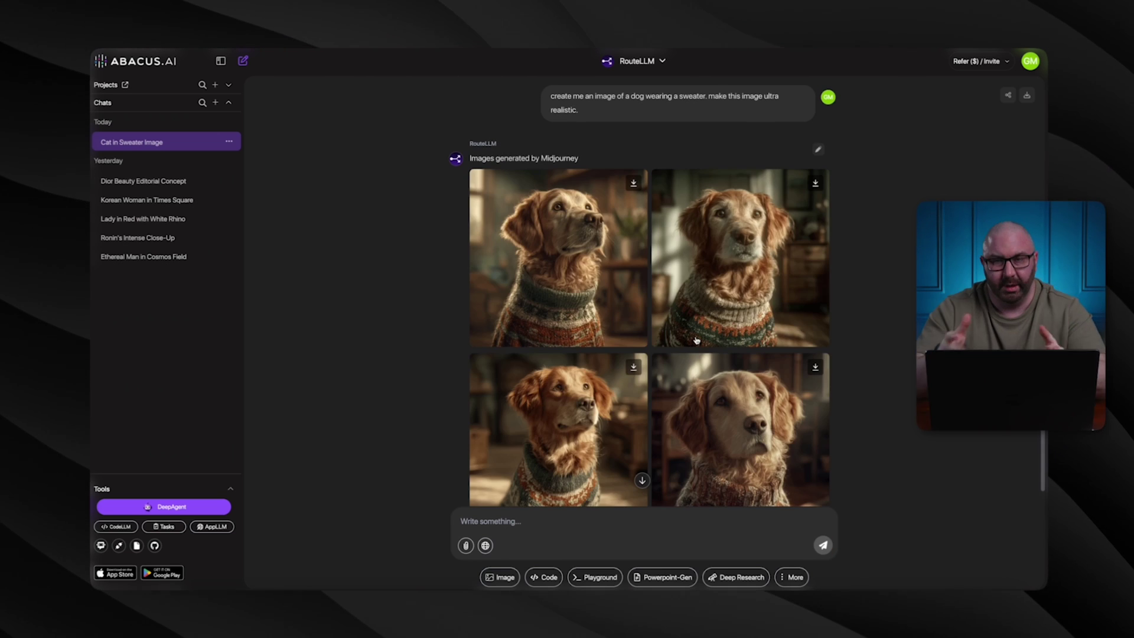
pyautogui.scroll(-1, 518, 306)
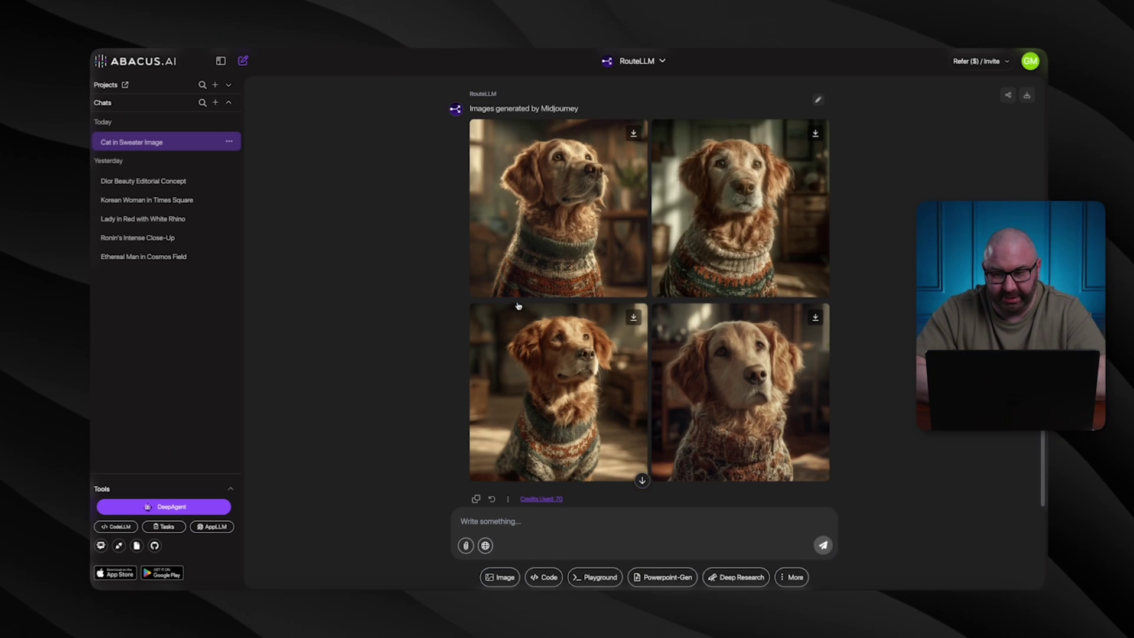
pyautogui.click(816, 319)
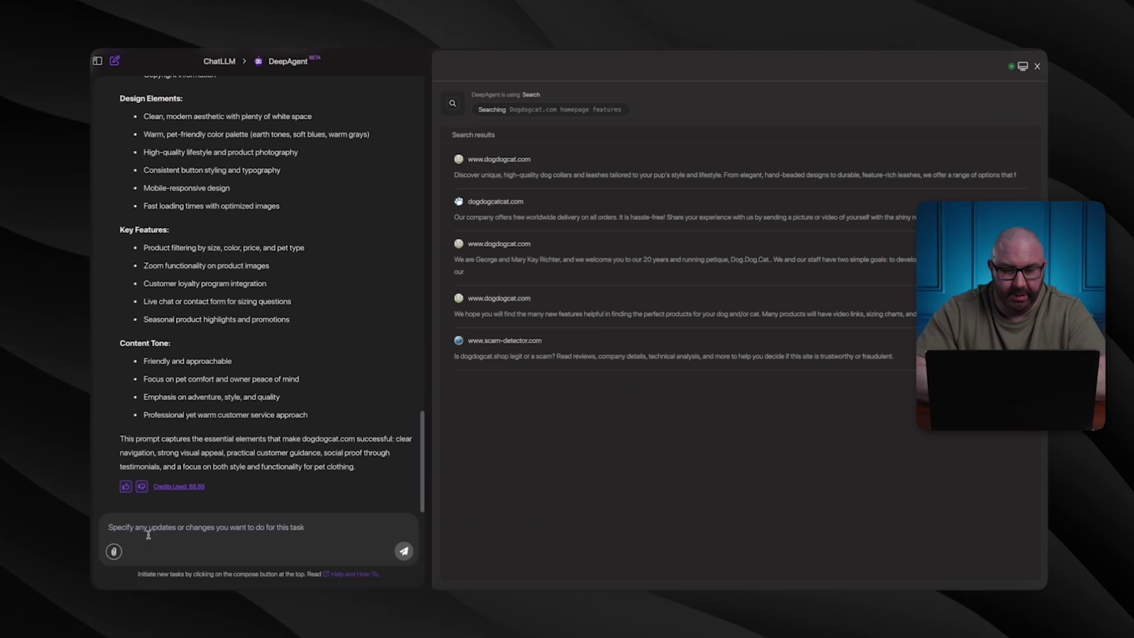
# Attach the seven downloaded pet images in DeepAgent and request a landing page, using them and the information above, for a website selling cat and dog sweaters.
pyautogui.click(114, 551)
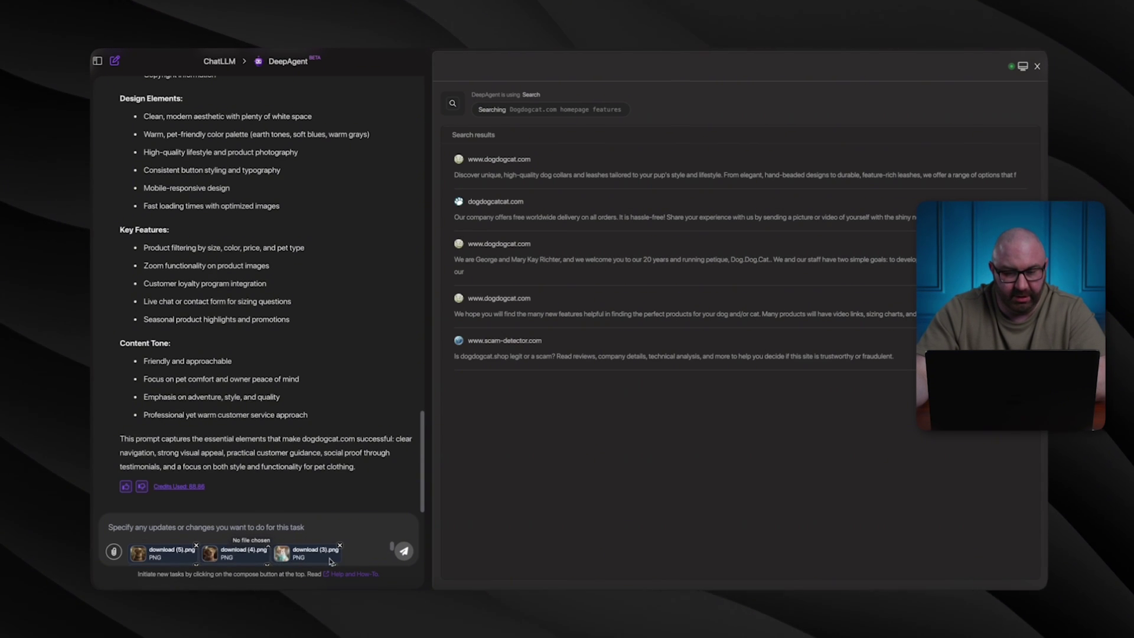
pyautogui.click(182, 526)
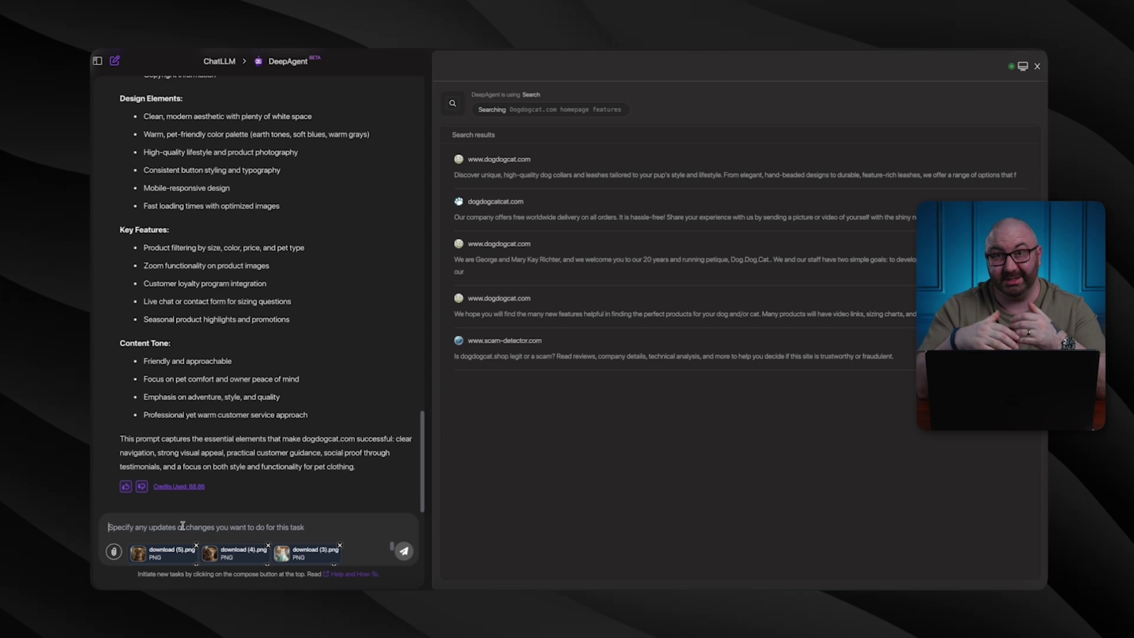
pyautogui.write('using')
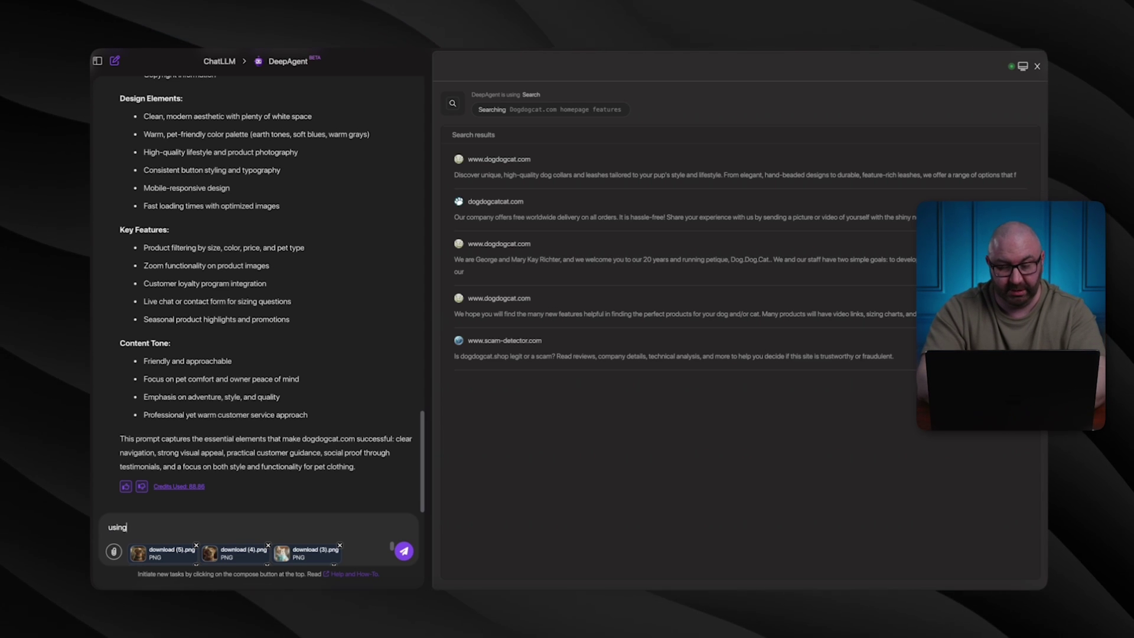
pyautogui.write(' the photos atta')
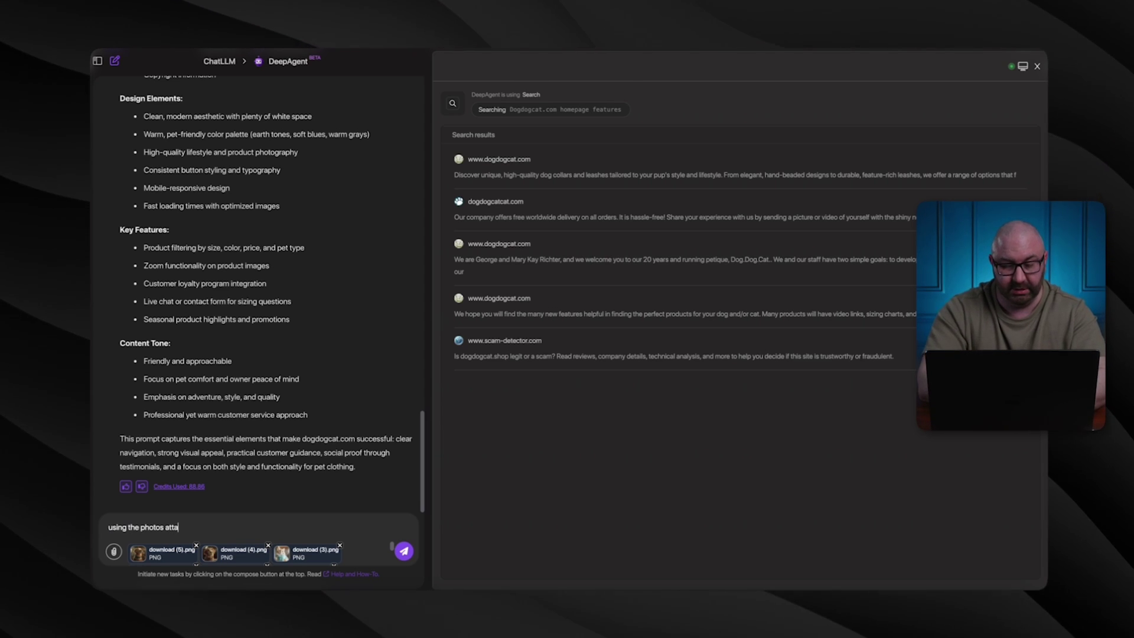
pyautogui.write('ched, and the inform')
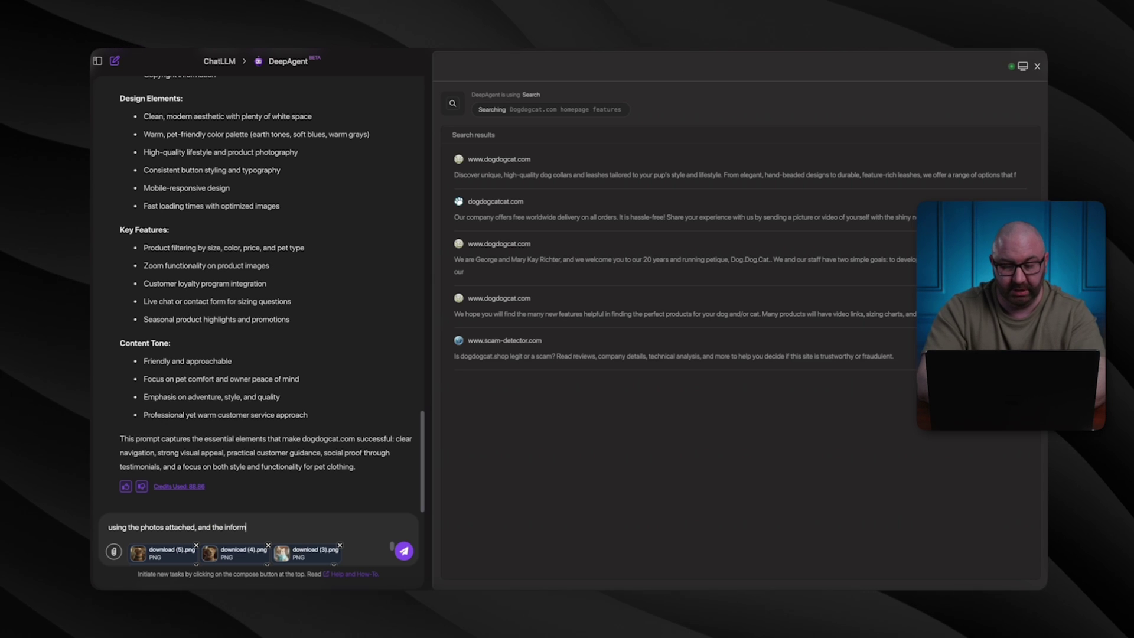
pyautogui.write('ation above. I want you')
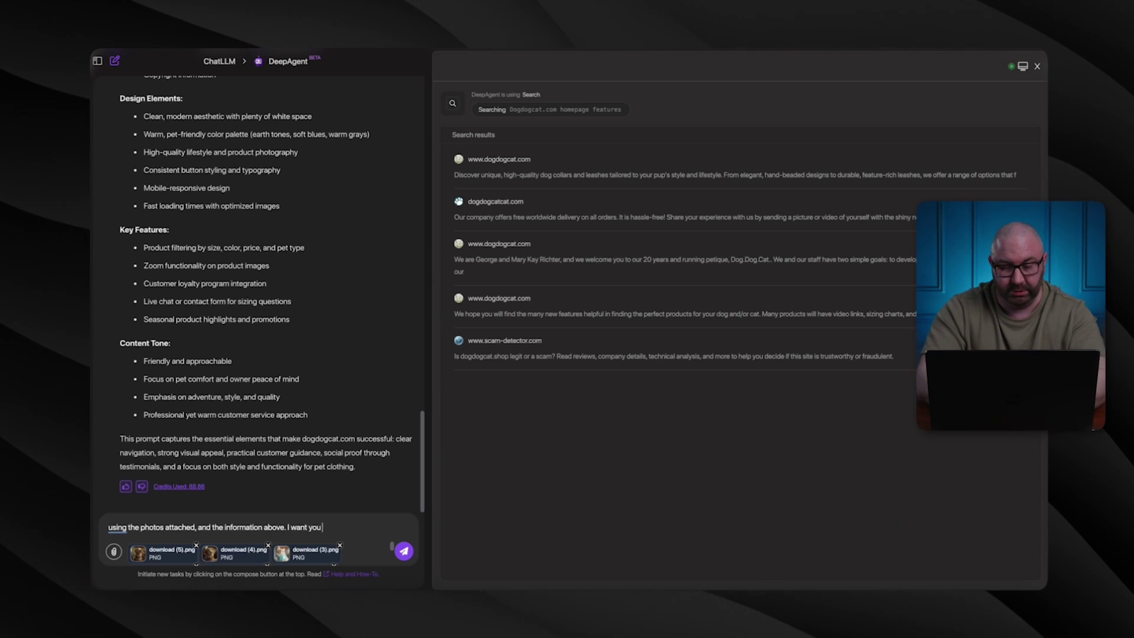
pyautogui.write(' to create me a ')
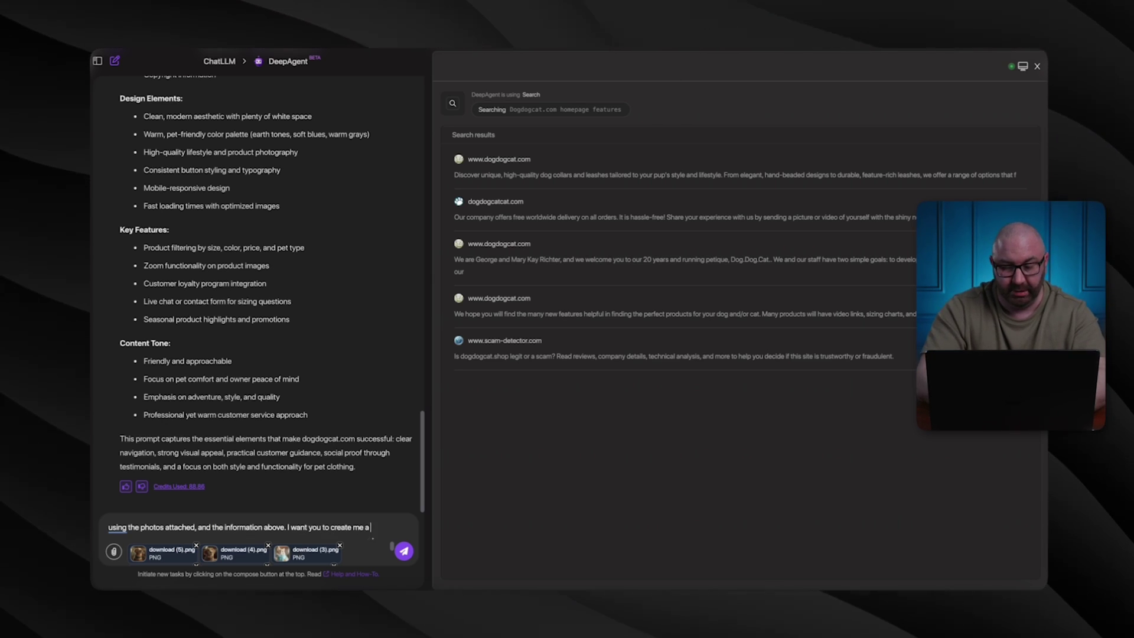
pyautogui.write('landing page for a ')
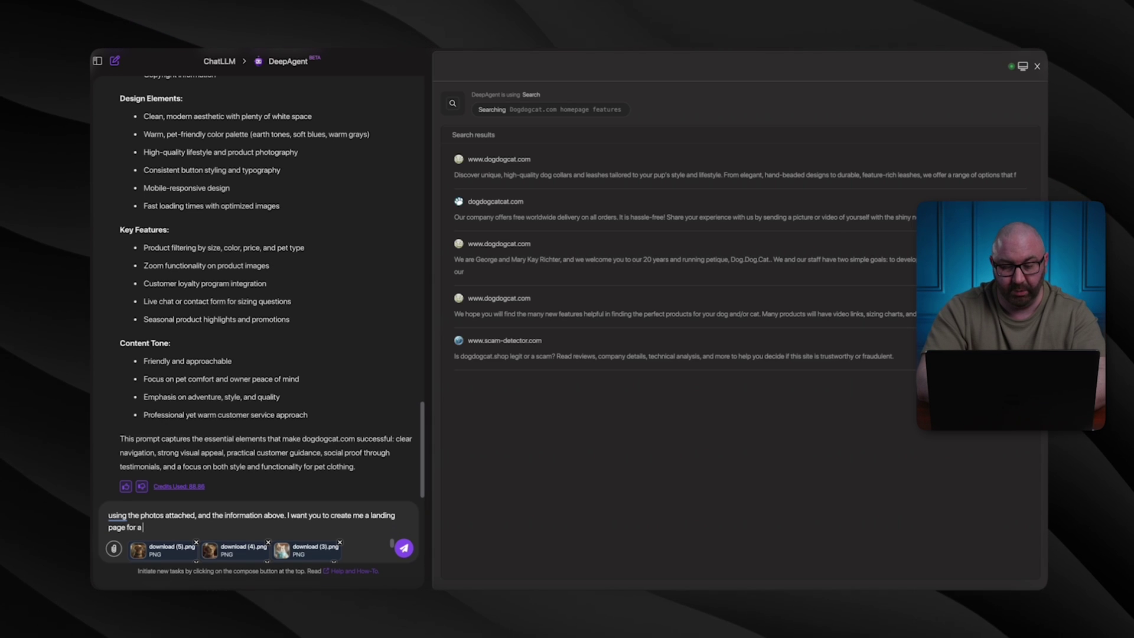
pyautogui.write('website that is ')
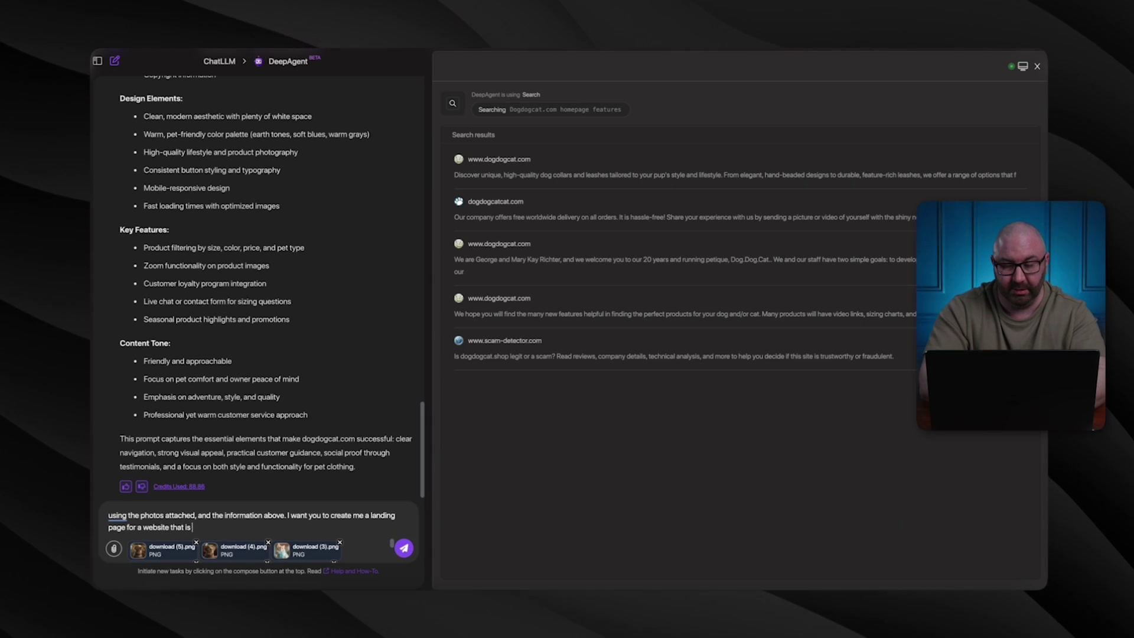
pyautogui.write('going to sell cat a')
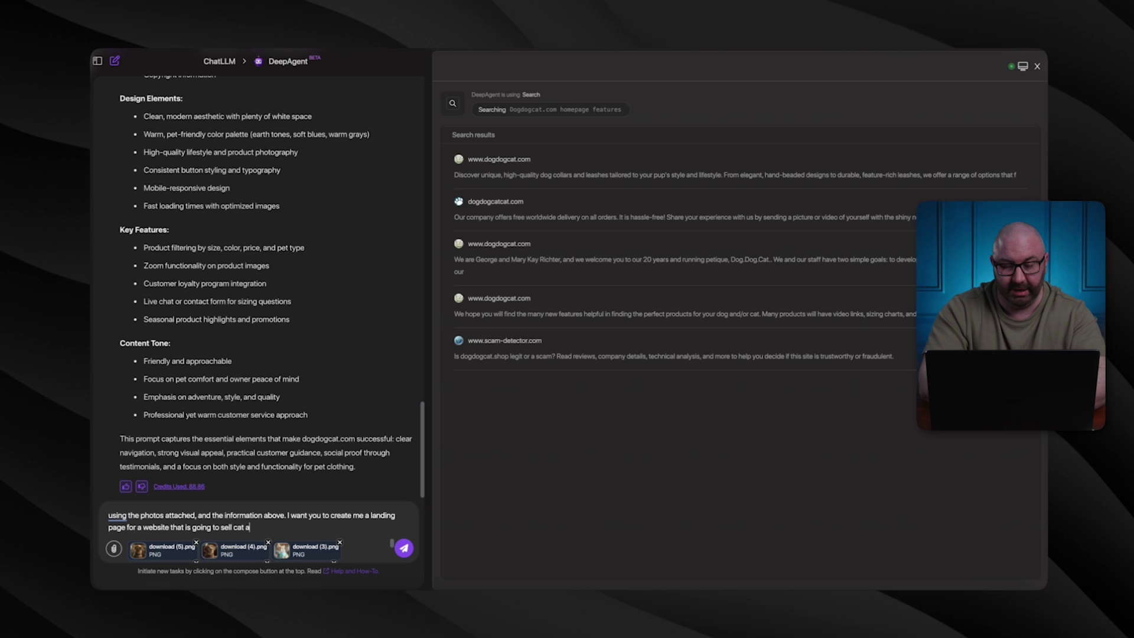
pyautogui.write('nd dog sweate')
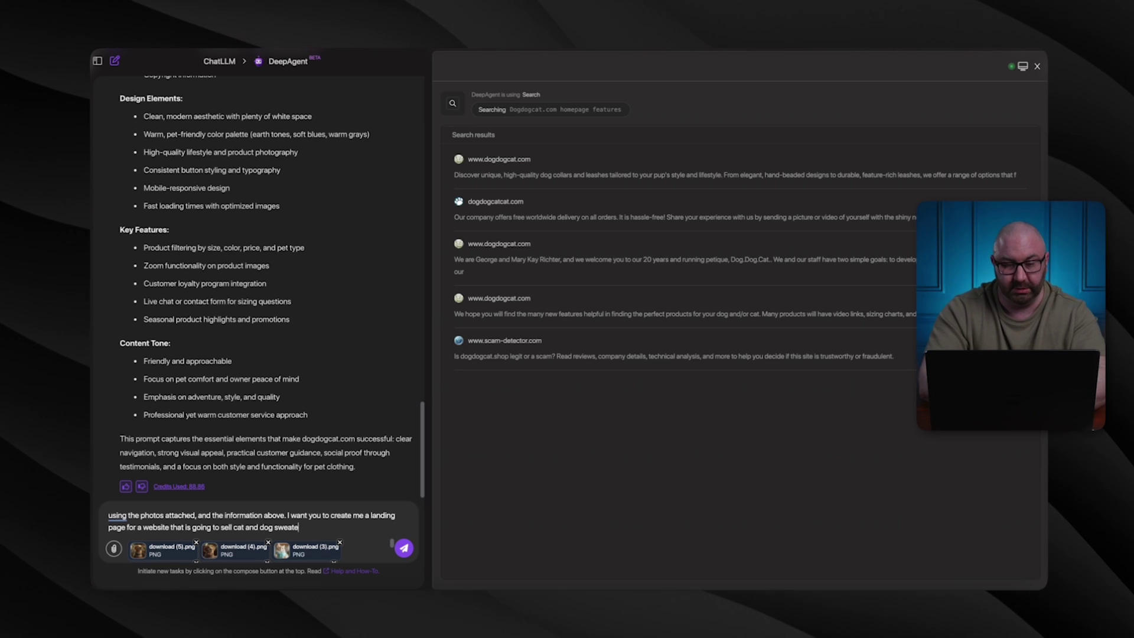
pyautogui.write('rs.')
pyautogui.press('Return')
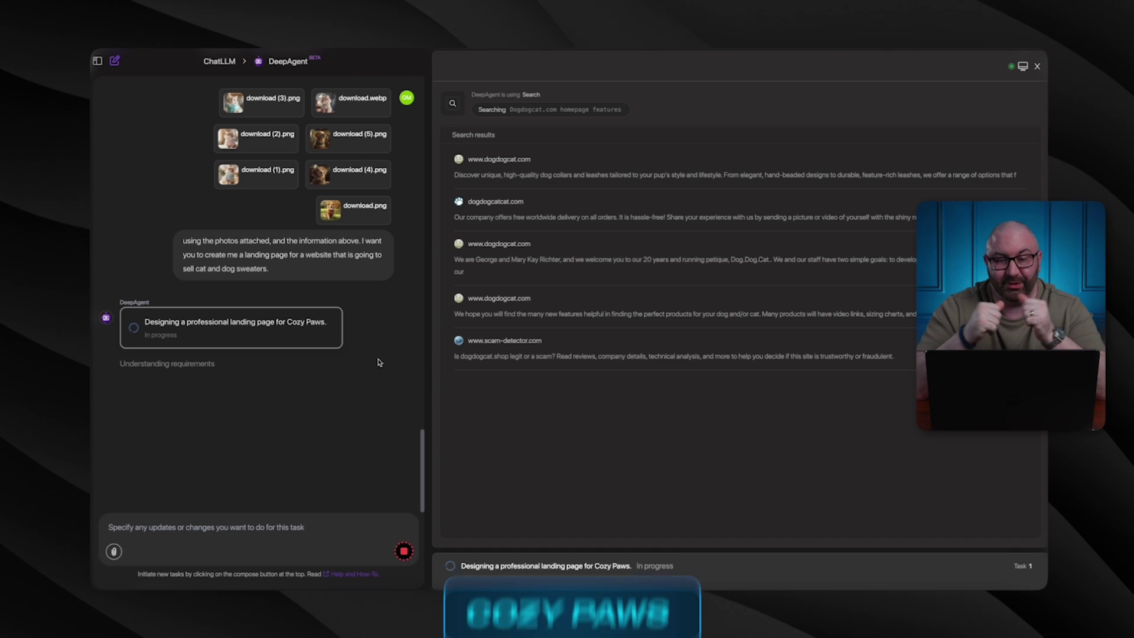
# Follow DeepAgent's progress log for the landing page build down to the latest running task.
pyautogui.moveTo(195, 101)
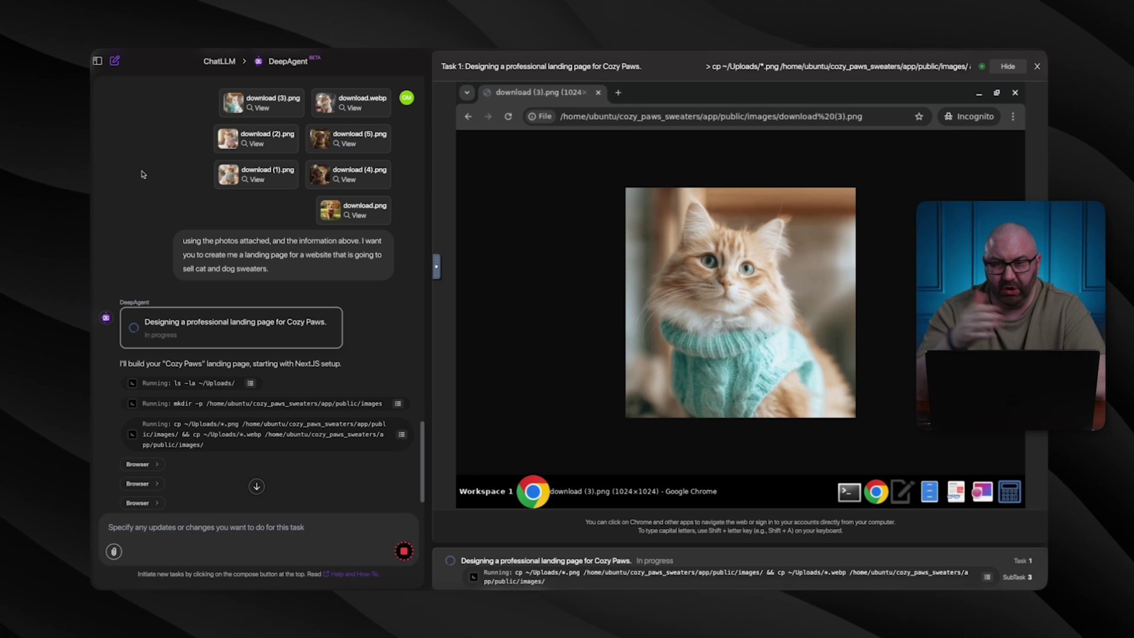
pyautogui.scroll(-2, 175, 283)
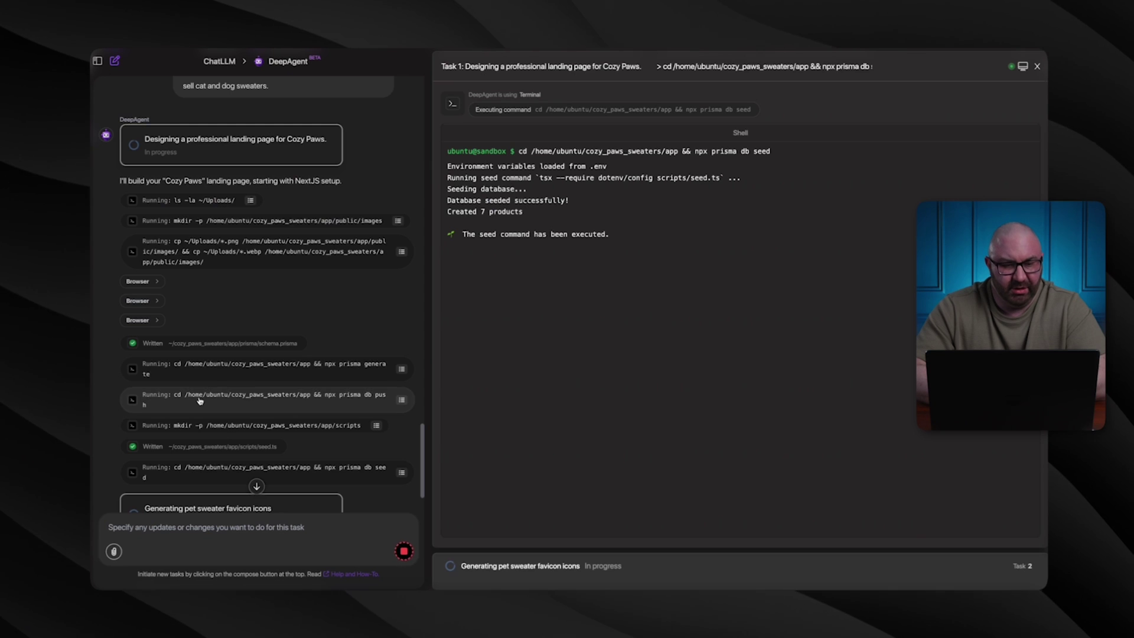
pyautogui.scroll(-2, 200, 401)
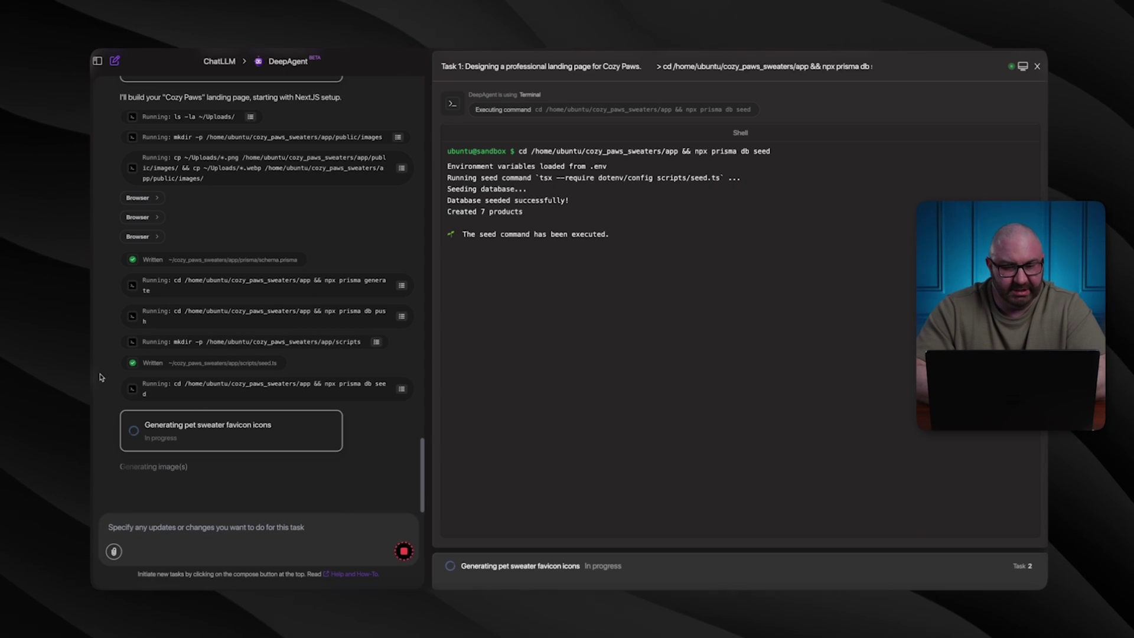